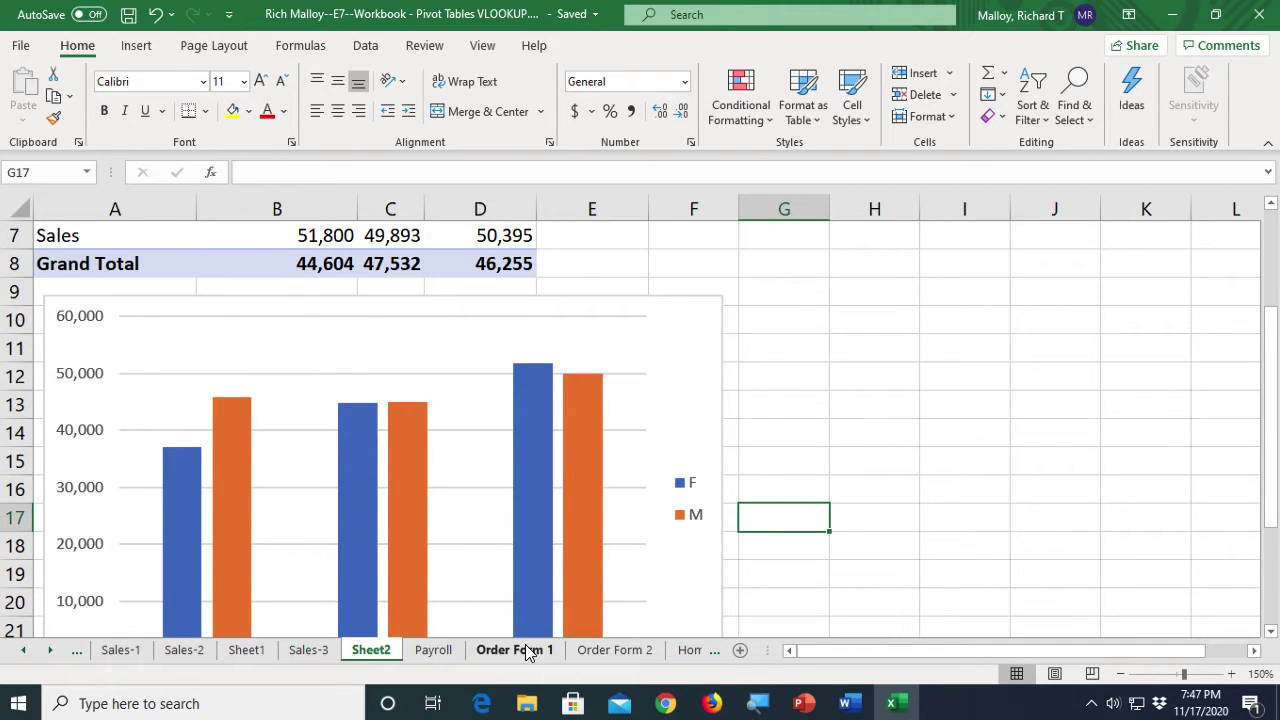
# Switch to the Order Form 1 sheet and scroll over the Meal Order form and menu tables
pyautogui.click(521, 649)
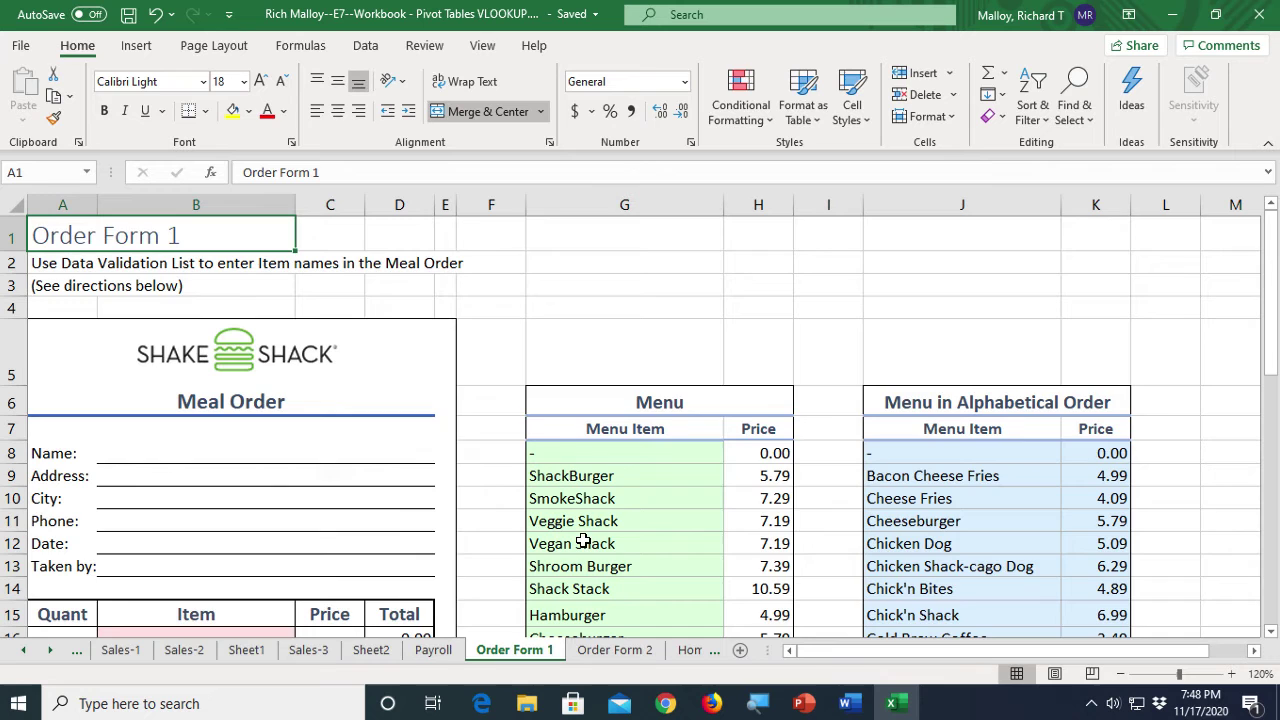
pyautogui.scroll(-3, 408, 524)
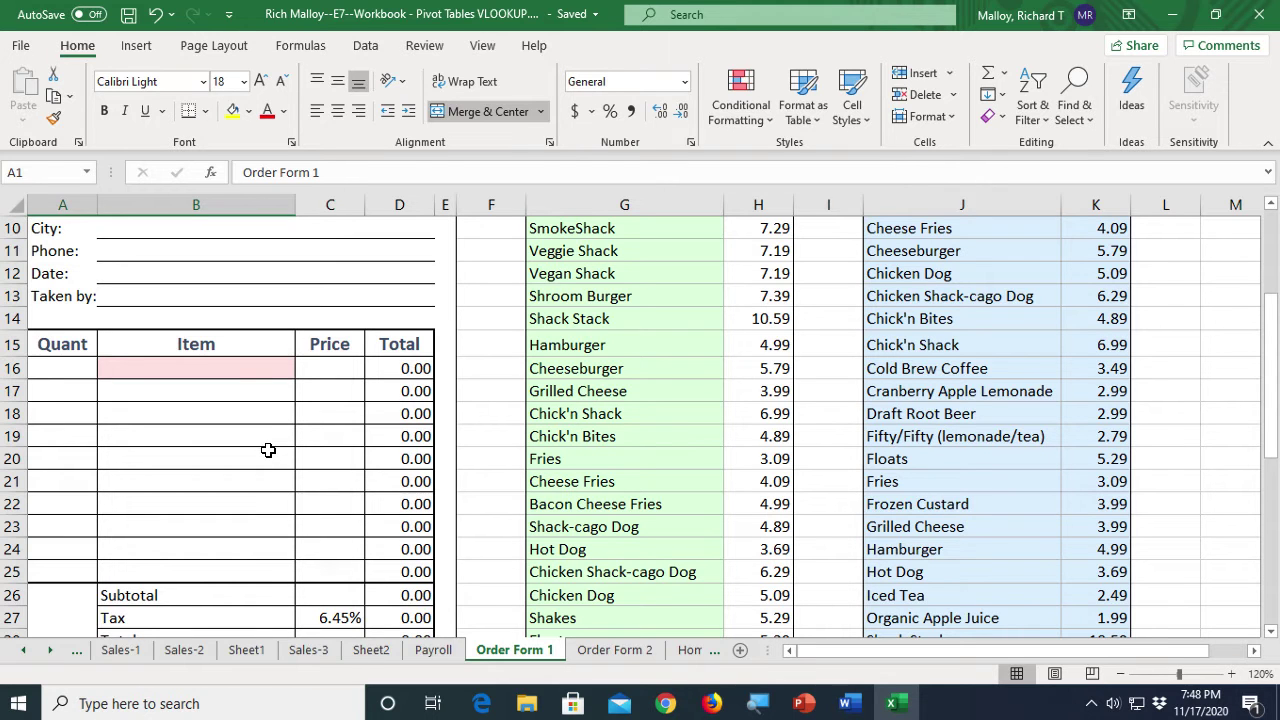
pyautogui.scroll(2, 650, 448)
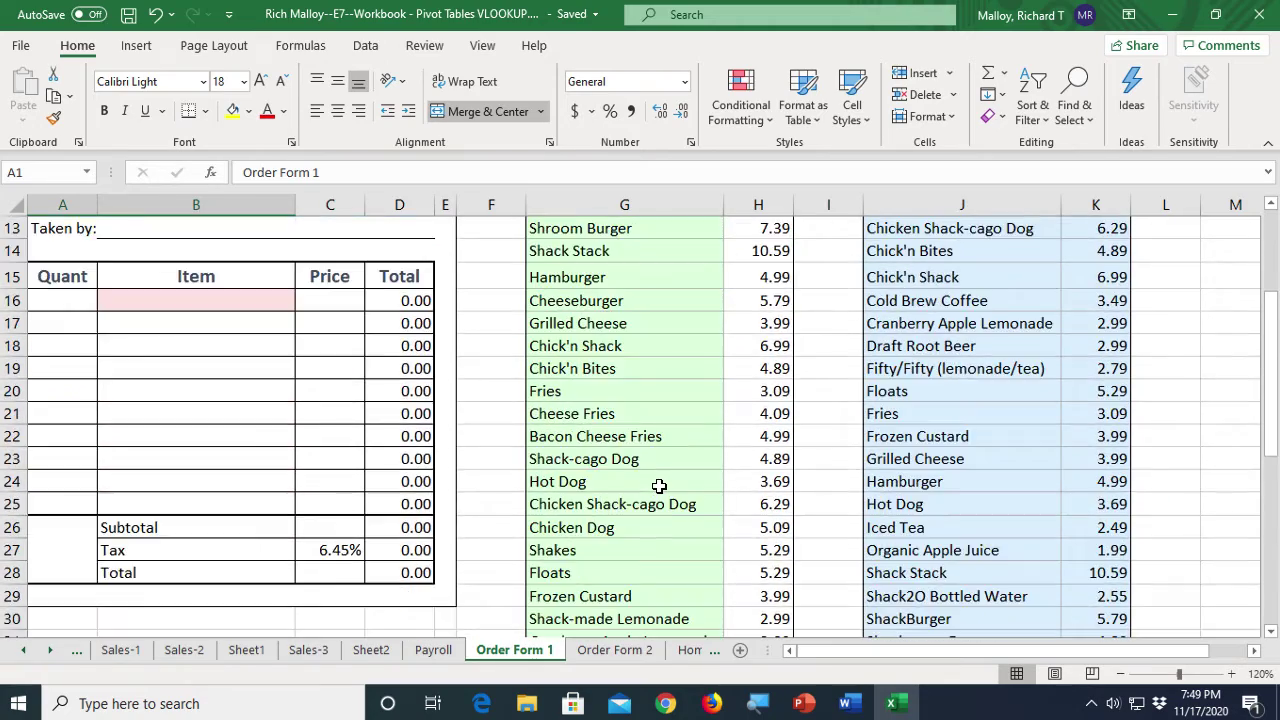
# Select the Menu Item heading and all green menu cells, G7 through G38
pyautogui.scroll(3, 660, 488)
pyautogui.scroll(4, 659, 486)
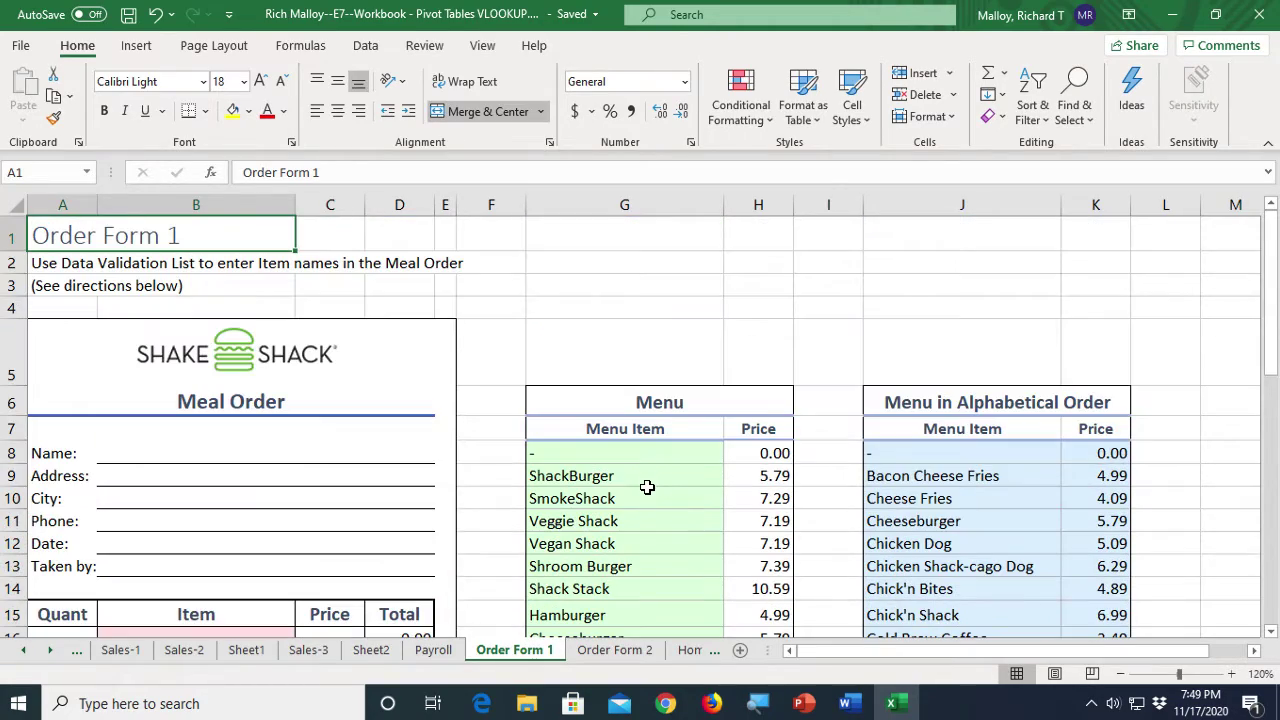
pyautogui.click(599, 450)
pyautogui.moveTo(599, 450); pyautogui.dragTo(608, 545)
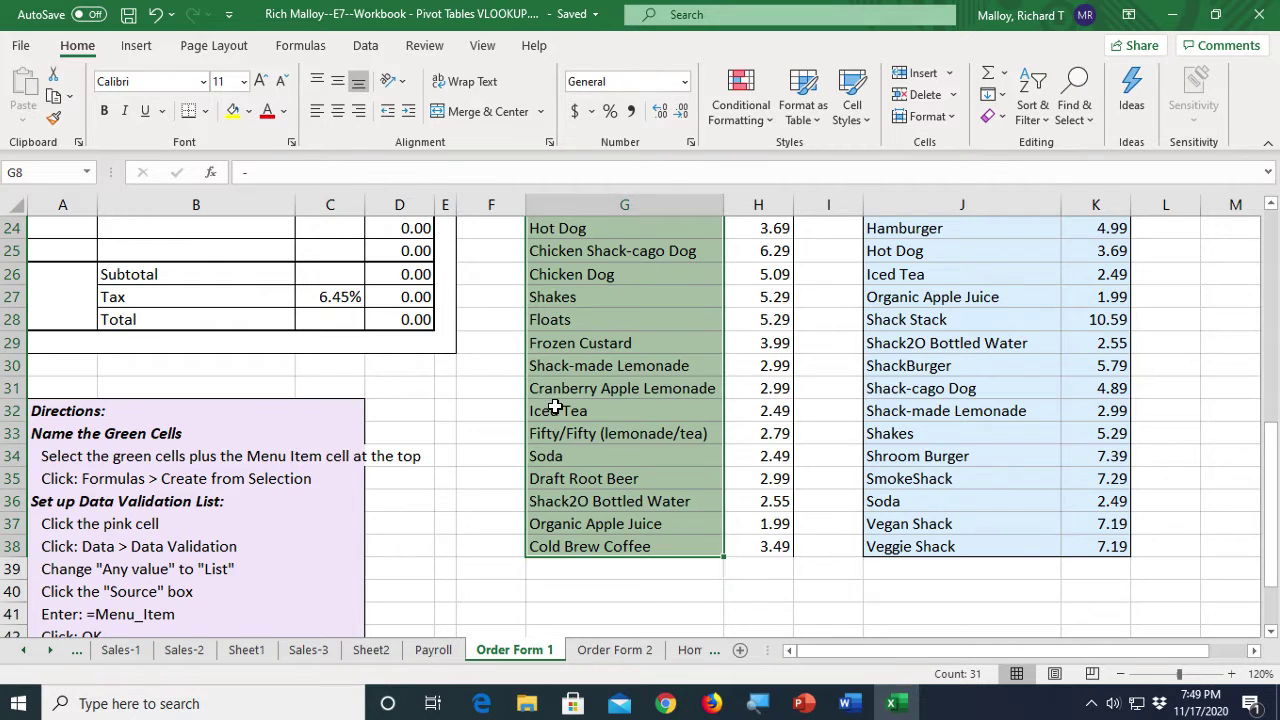
pyautogui.scroll(5, 557, 408)
pyautogui.scroll(3, 557, 408)
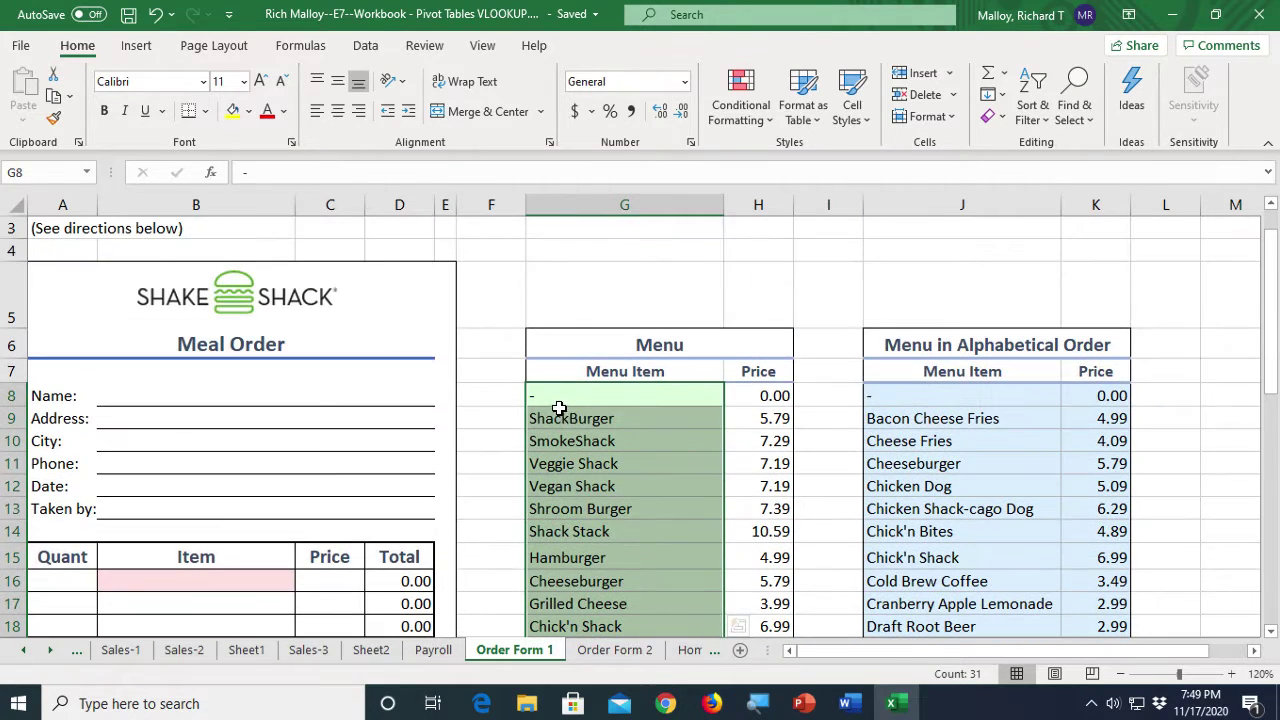
pyautogui.click(593, 372)
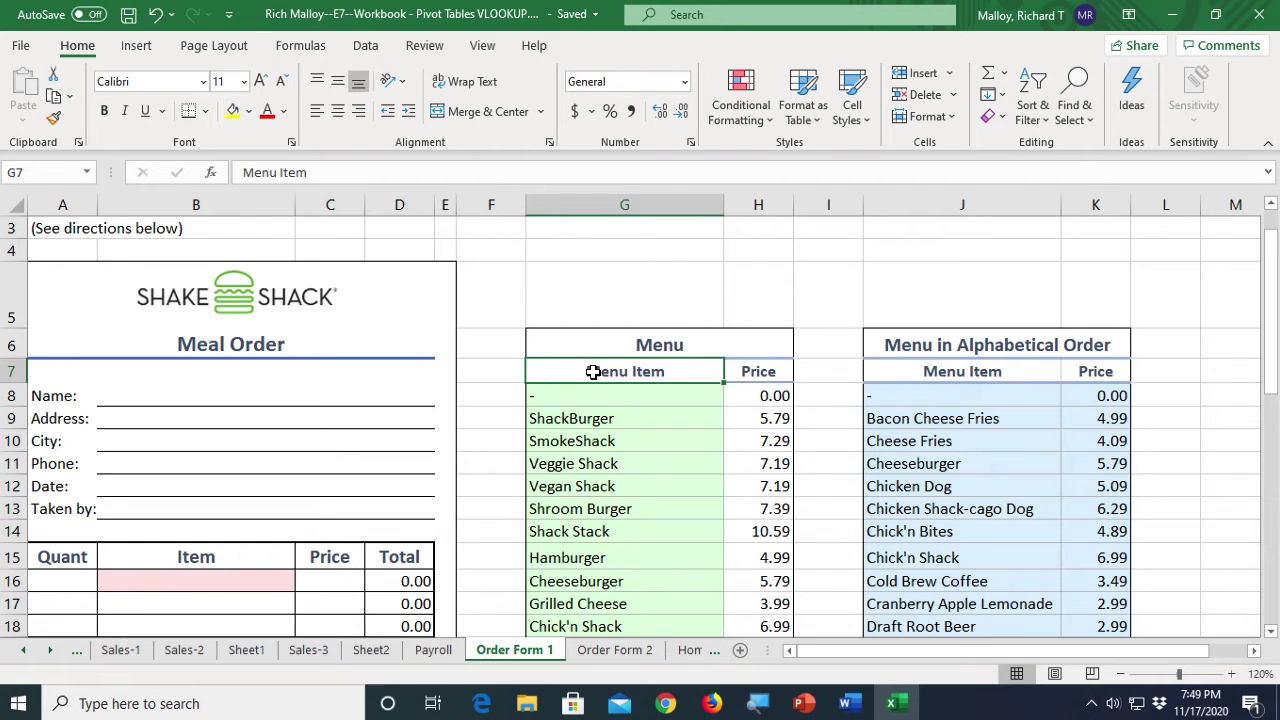
pyautogui.moveTo(593, 372); pyautogui.dragTo(594, 392)
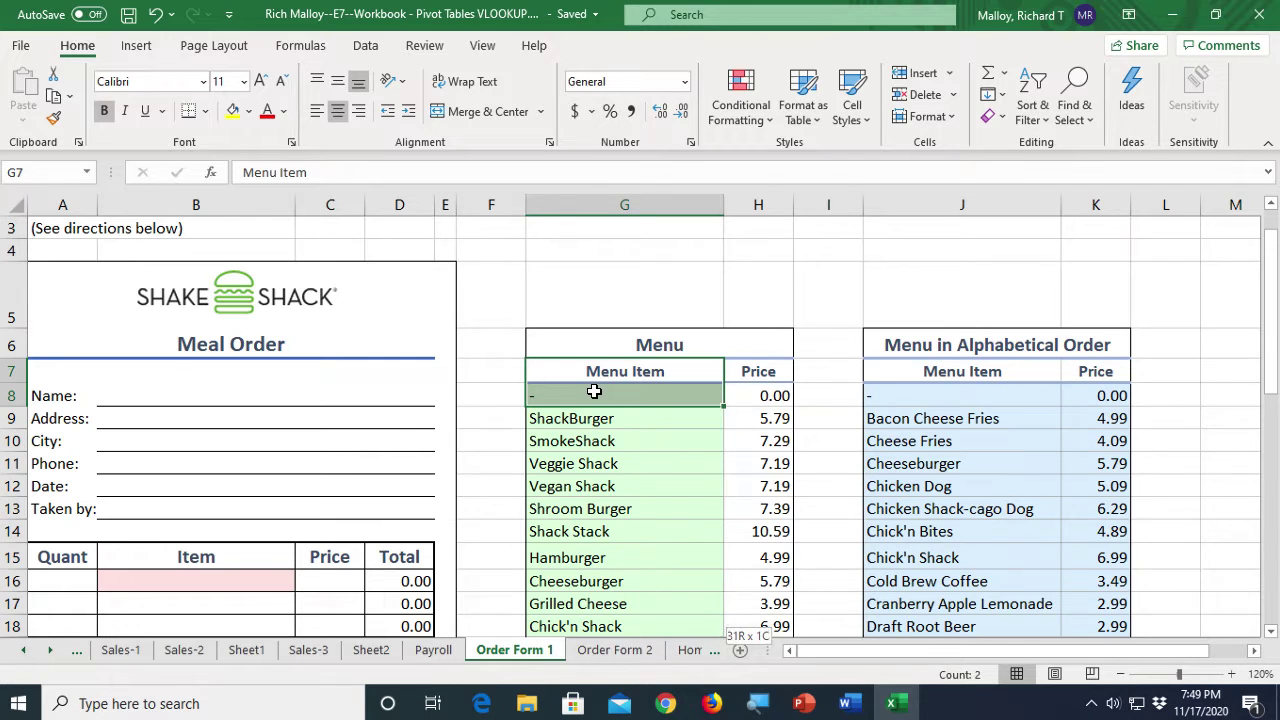
pyautogui.hotkey('ctrl', 'shift', 'Down')
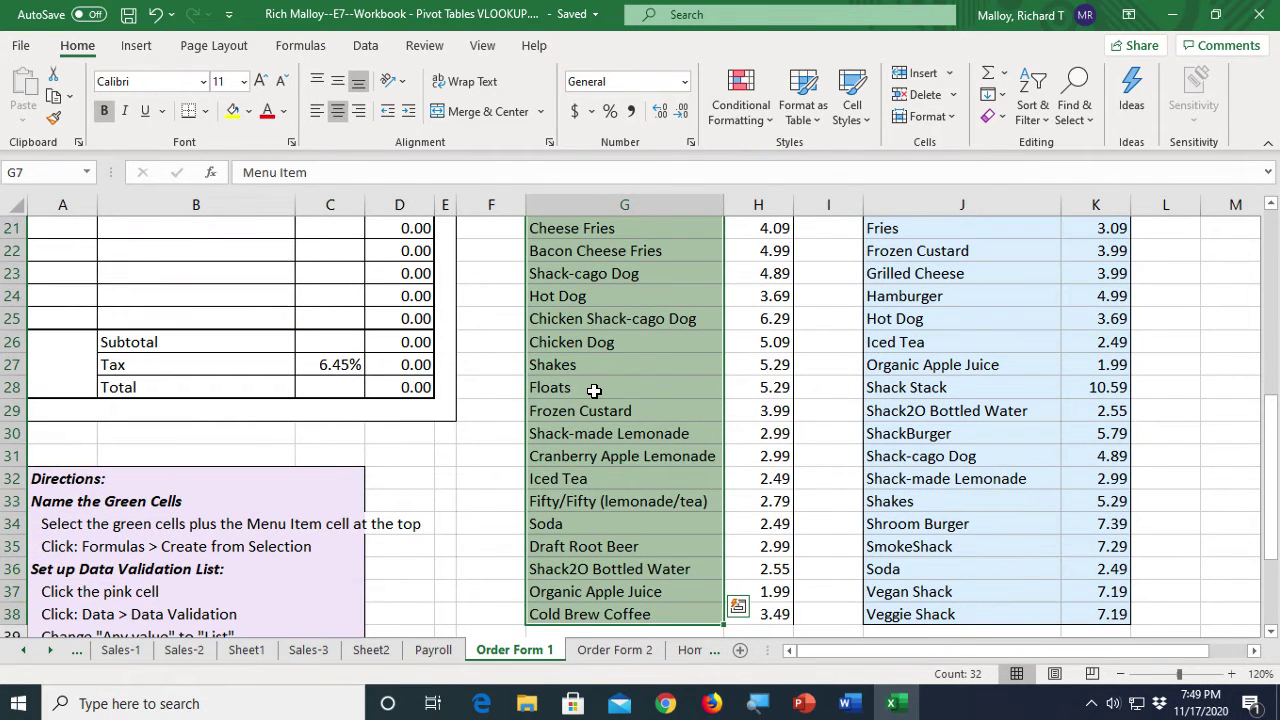
pyautogui.scroll(-2, 692, 484)
pyautogui.scroll(4, 692, 484)
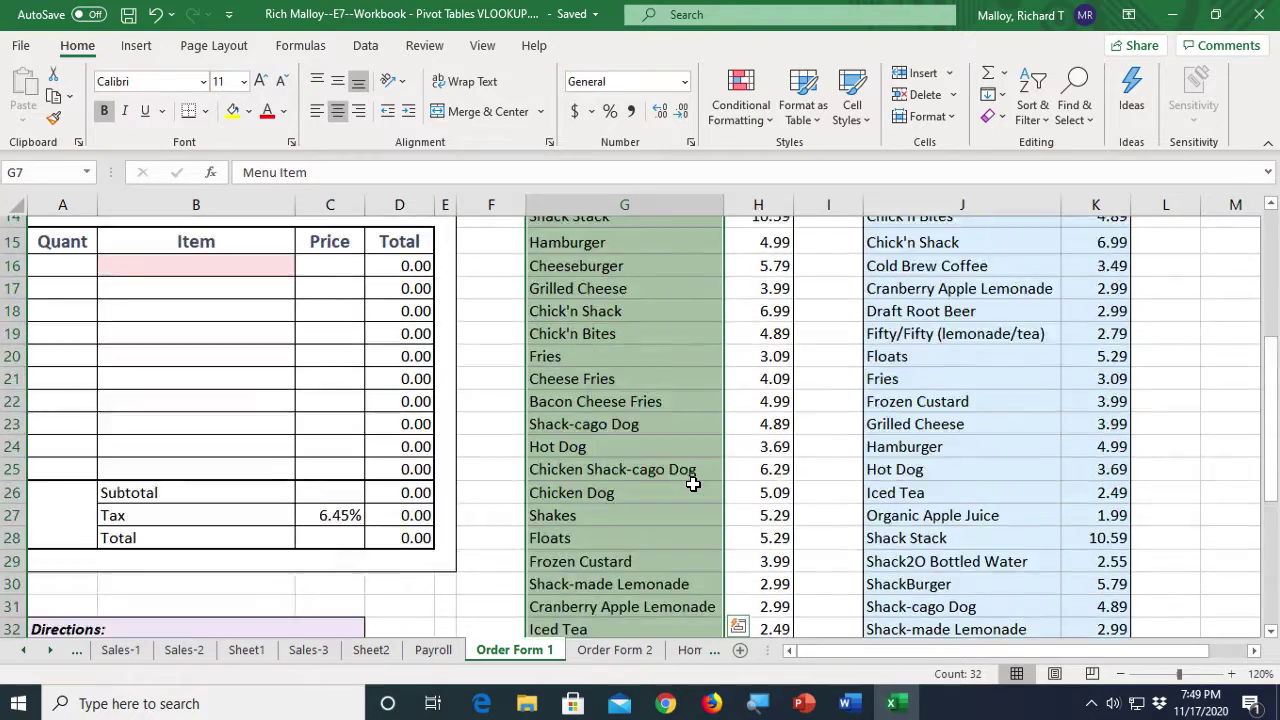
pyautogui.scroll(4, 692, 484)
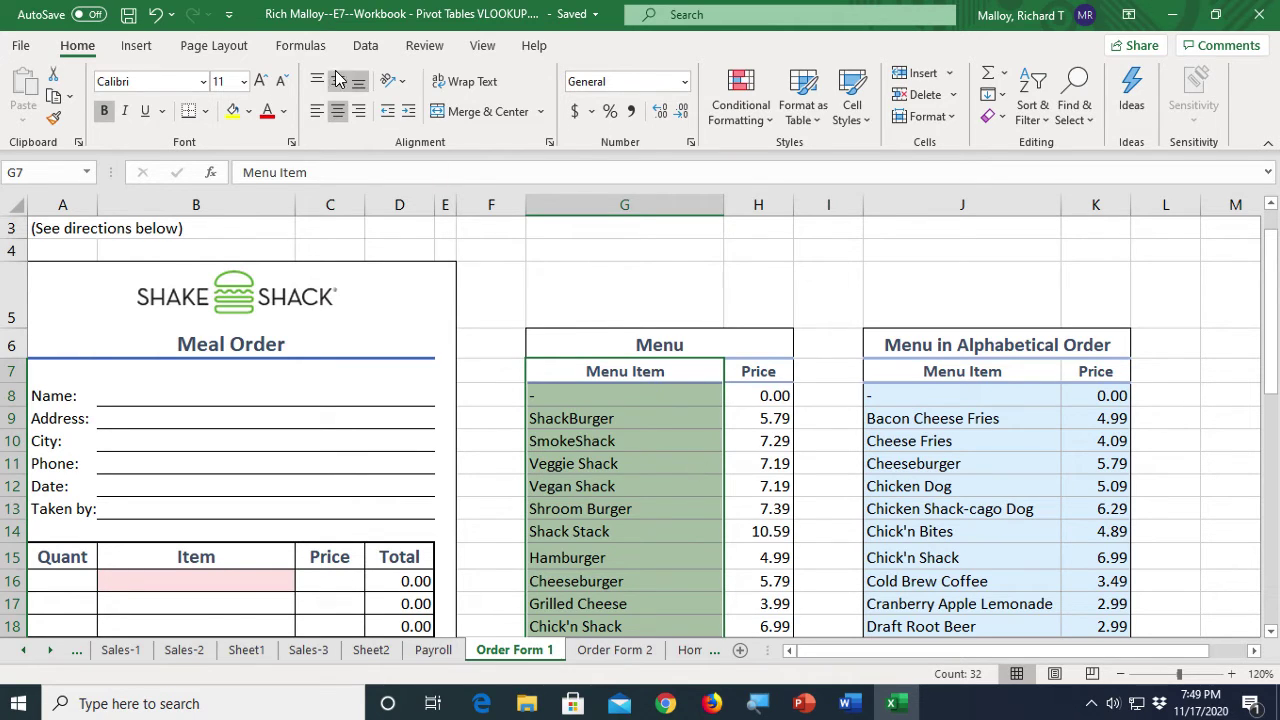
# Create a defined name from the top-row Menu Item heading with Create from Selection
pyautogui.click(300, 47)
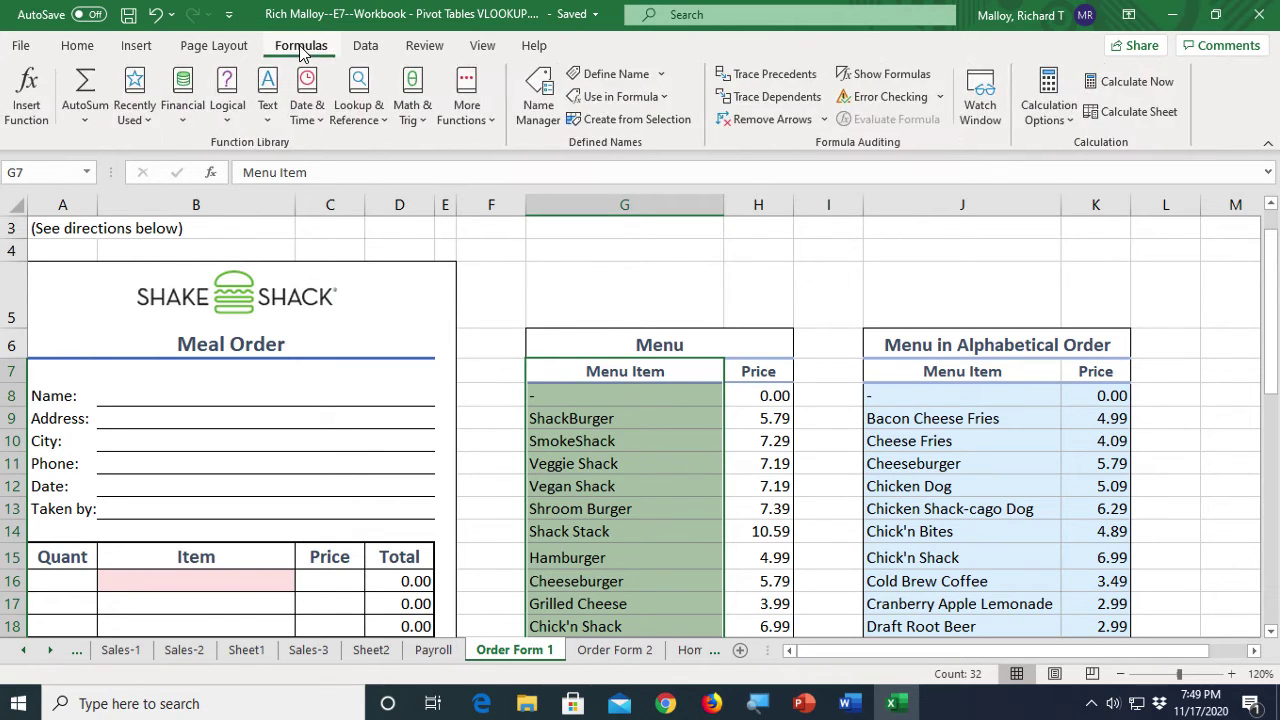
pyautogui.click(626, 122)
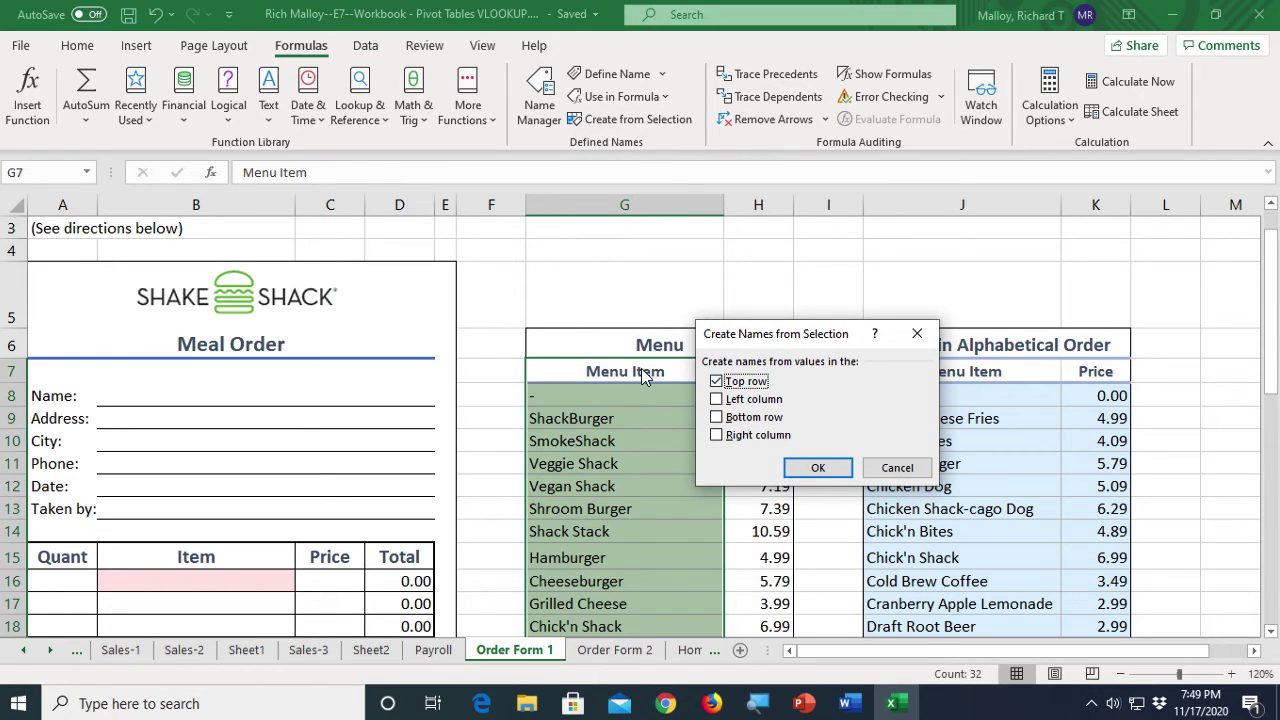
pyautogui.click(824, 472)
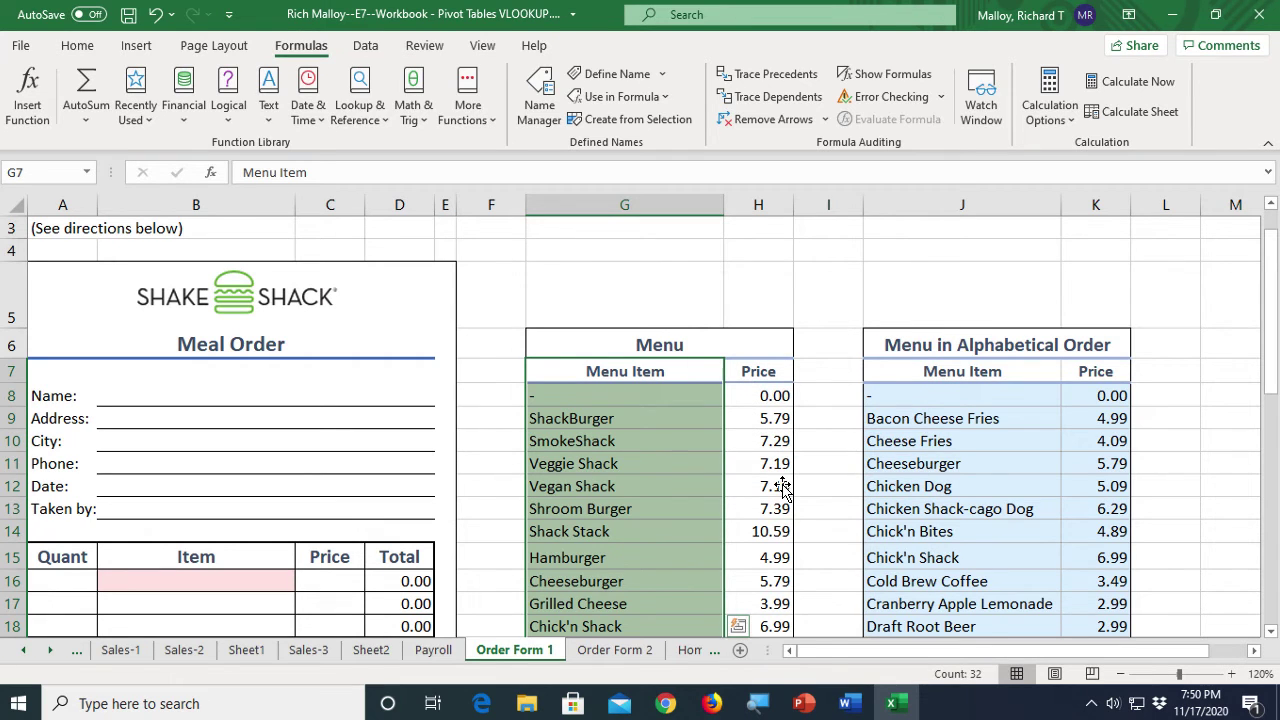
# Pick Menu_Item in the Name Box to confirm it spans the 31 green cells from G8
pyautogui.click(651, 466)
pyautogui.click(628, 418)
pyautogui.click(640, 487)
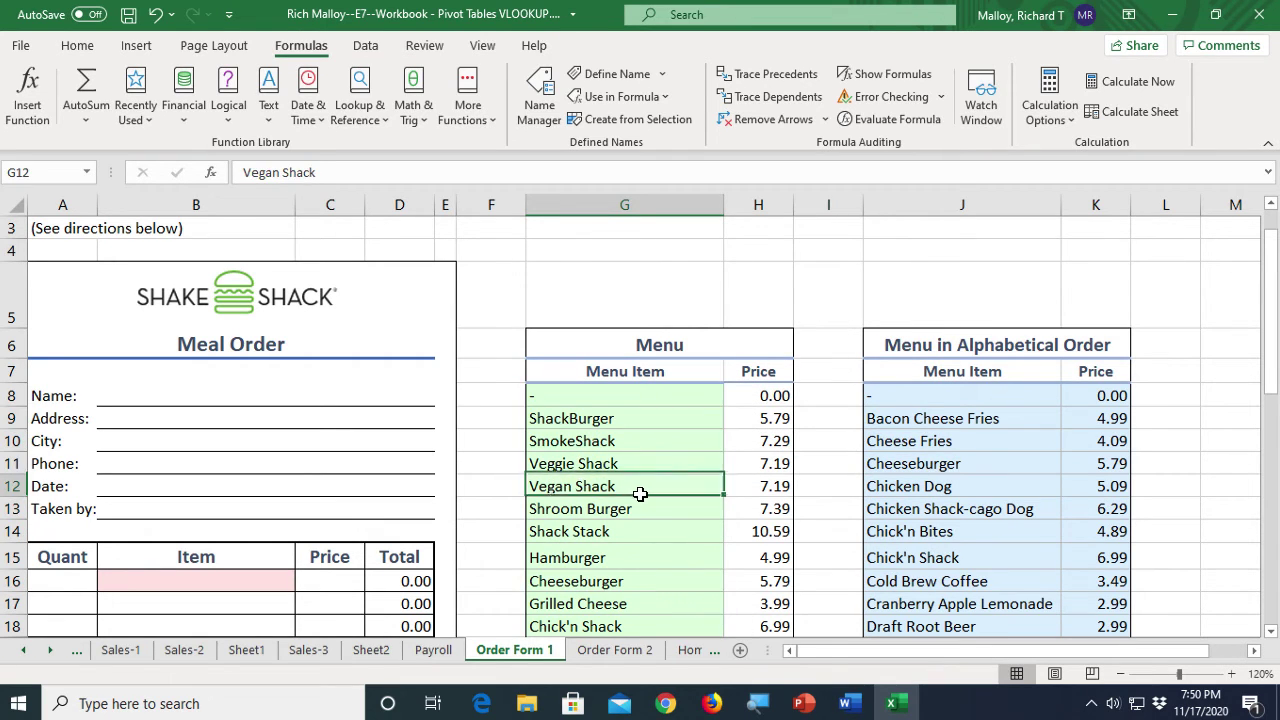
pyautogui.click(86, 172)
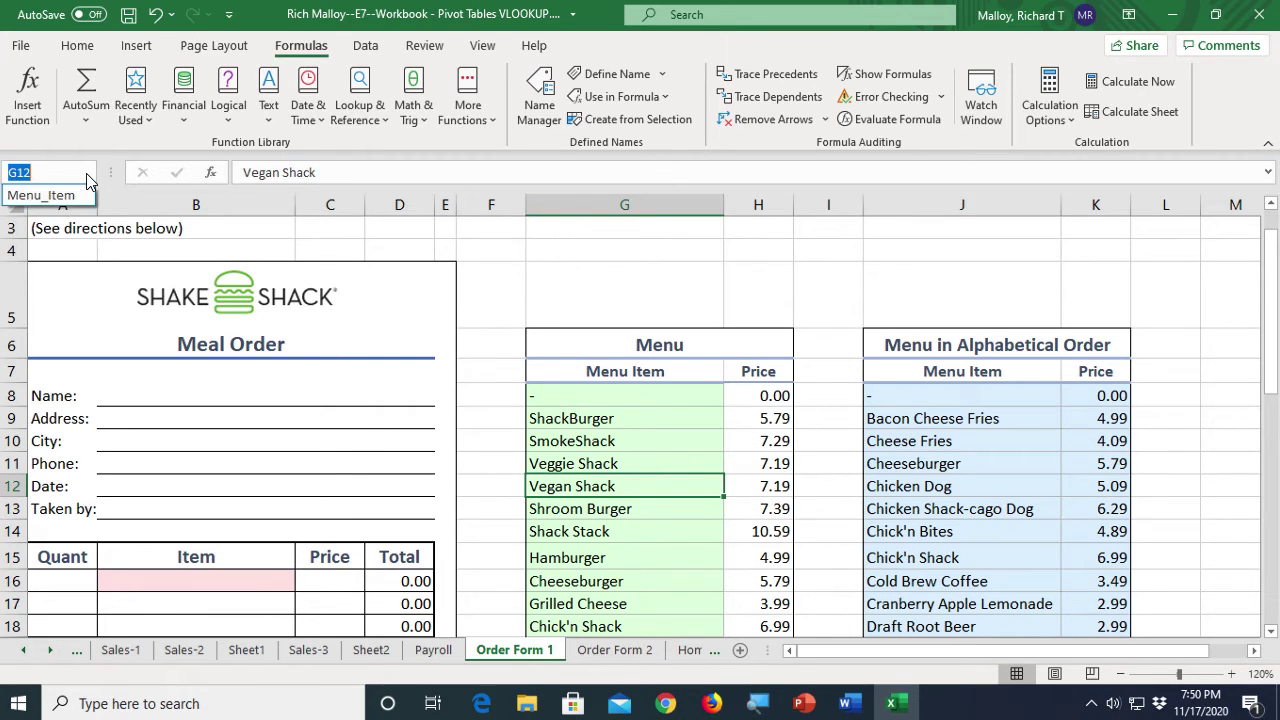
pyautogui.click(72, 196)
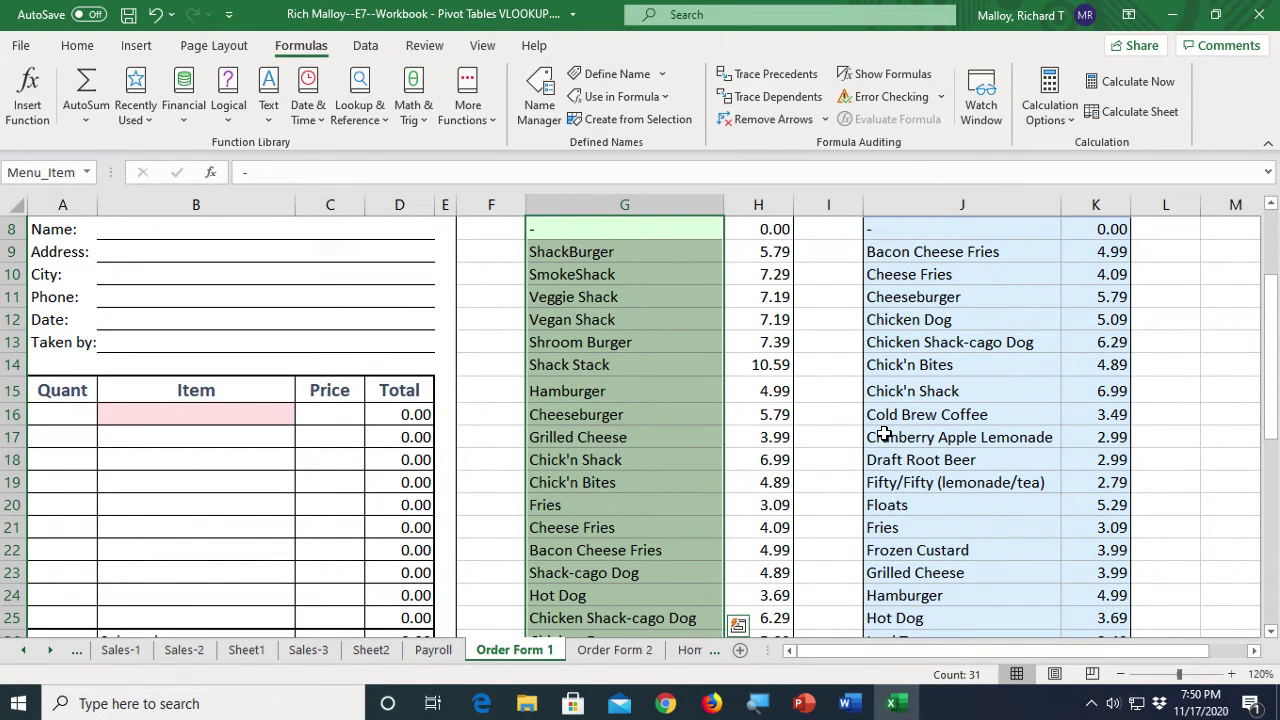
pyautogui.scroll(1, 645, 466)
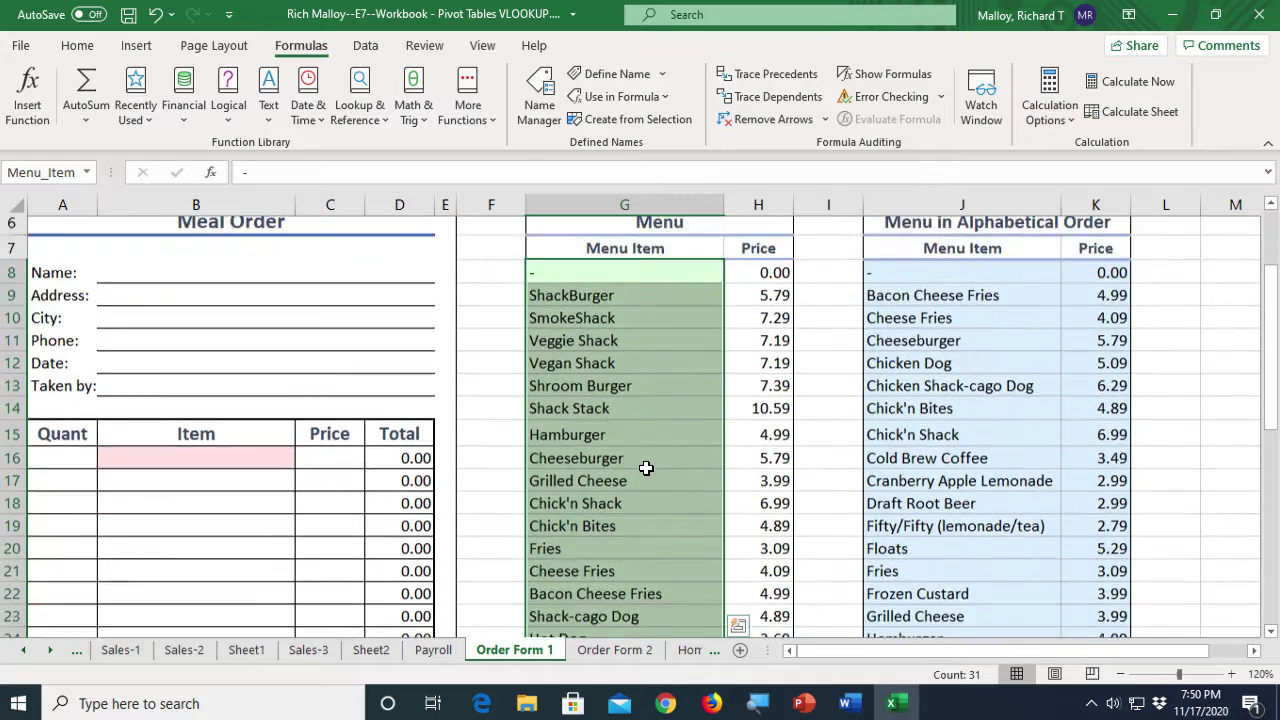
pyautogui.scroll(-1, 645, 467)
pyautogui.scroll(2, 645, 468)
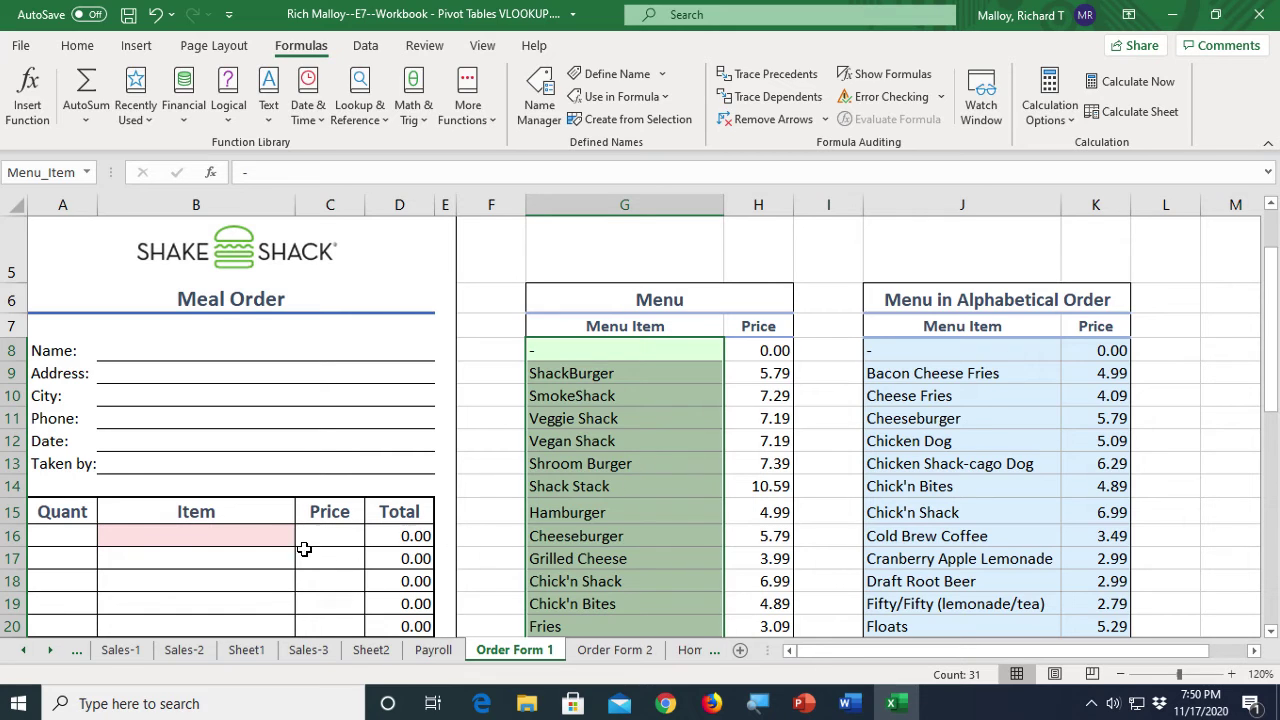
# Select B16 and set its Data Validation Allow type to List, with the Source box ready
pyautogui.click(227, 534)
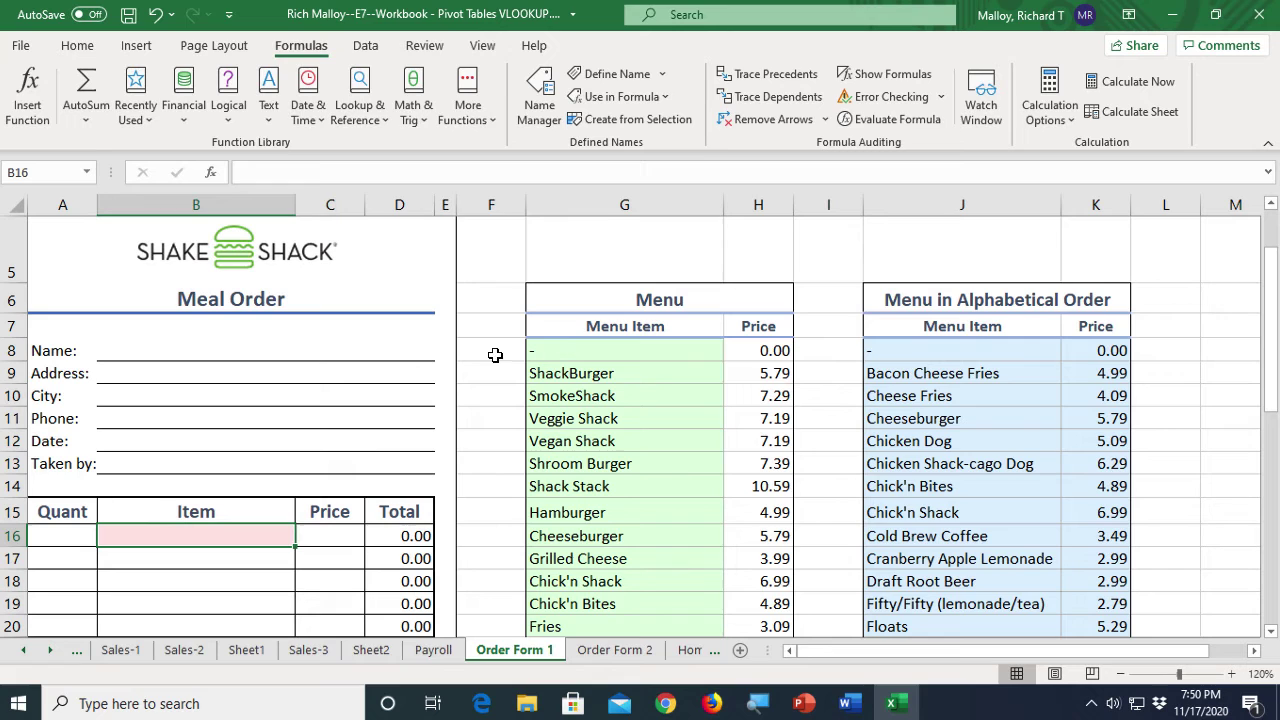
pyautogui.click(365, 45)
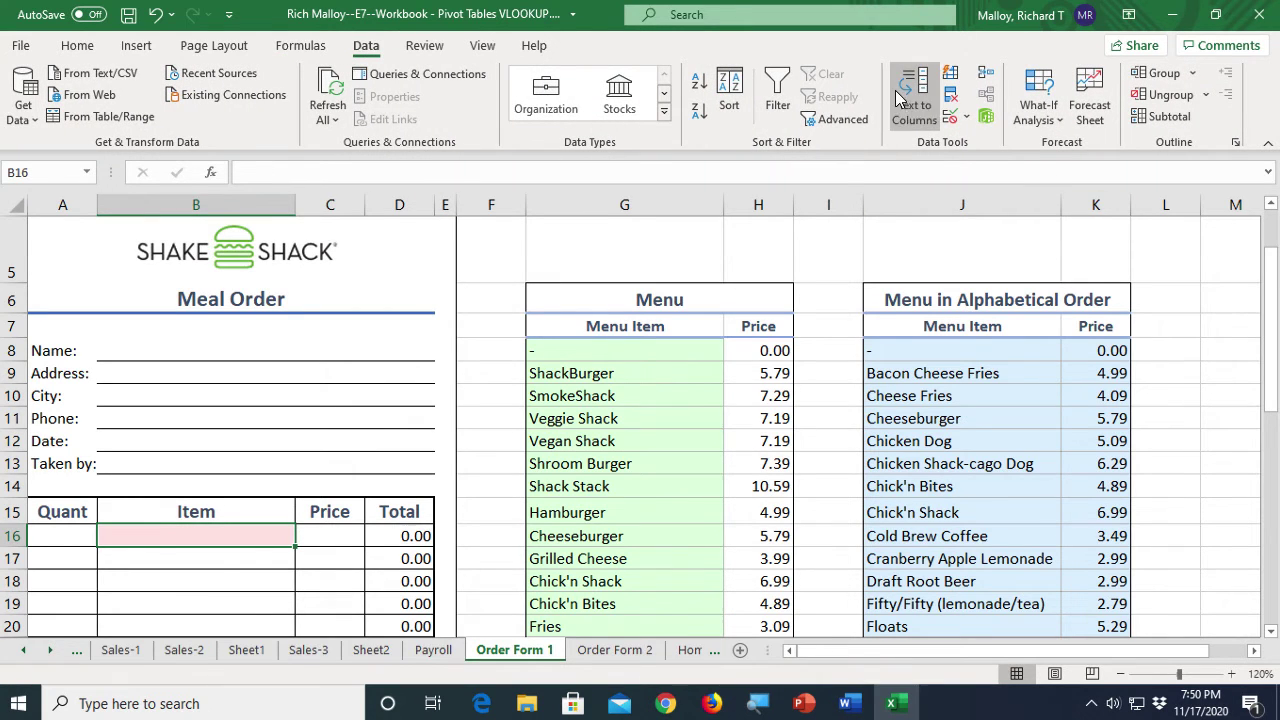
pyautogui.click(950, 120)
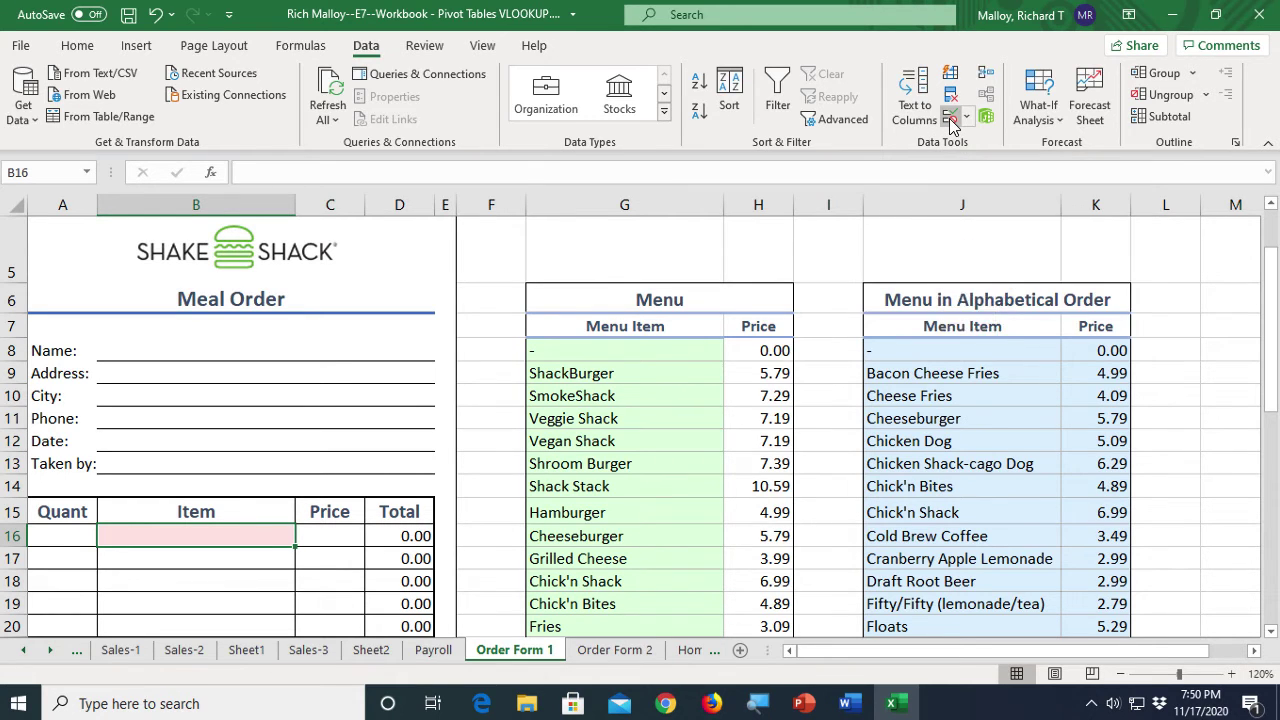
pyautogui.moveTo(855, 270); pyautogui.dragTo(1039, 261)
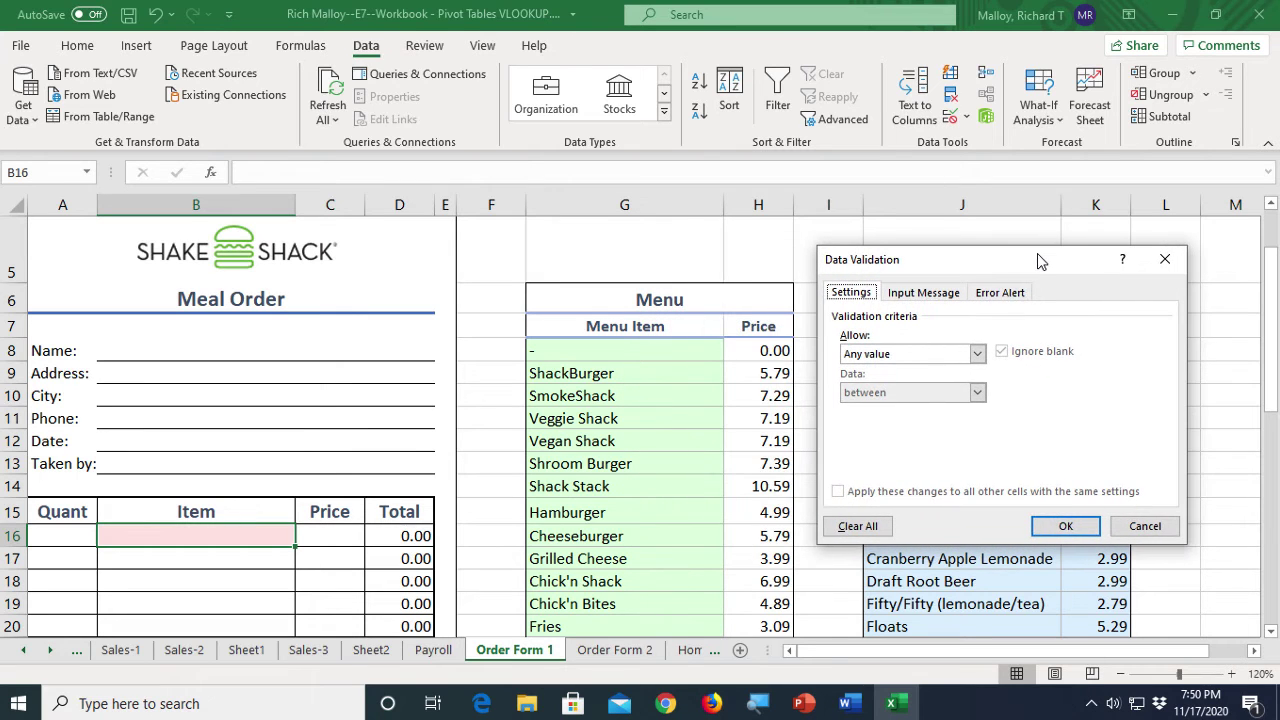
pyautogui.click(977, 354)
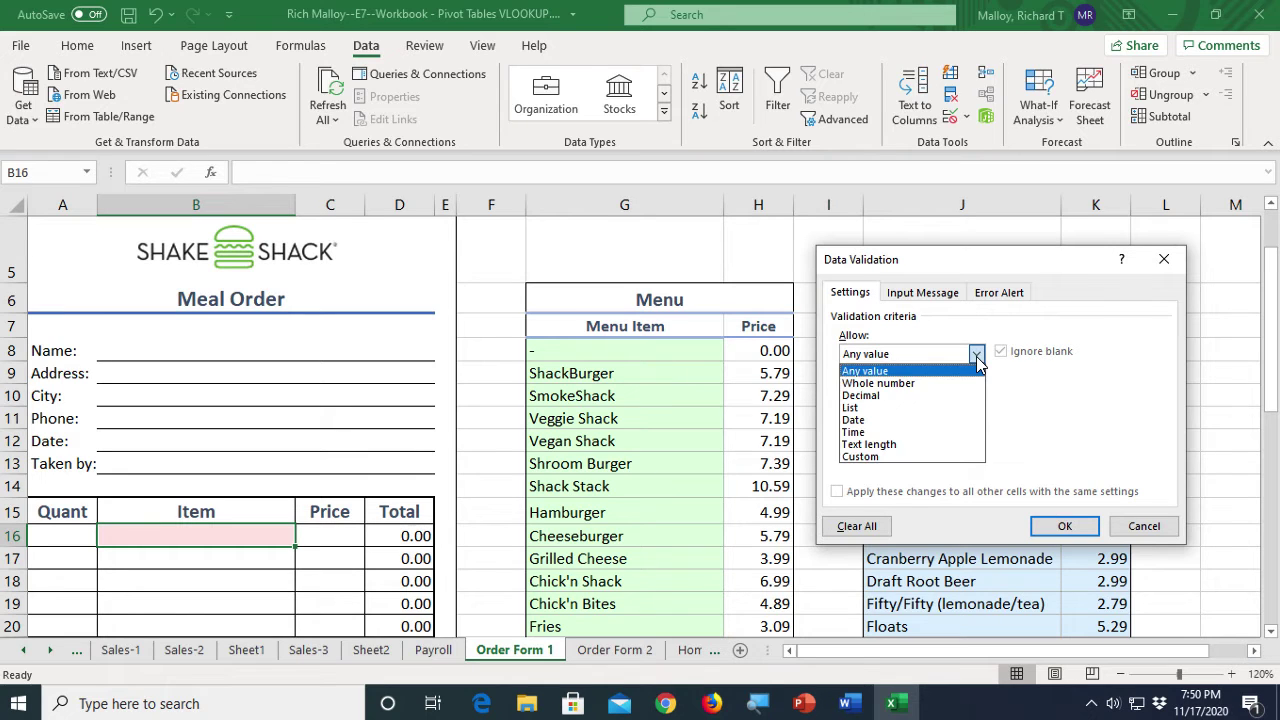
pyautogui.click(900, 408)
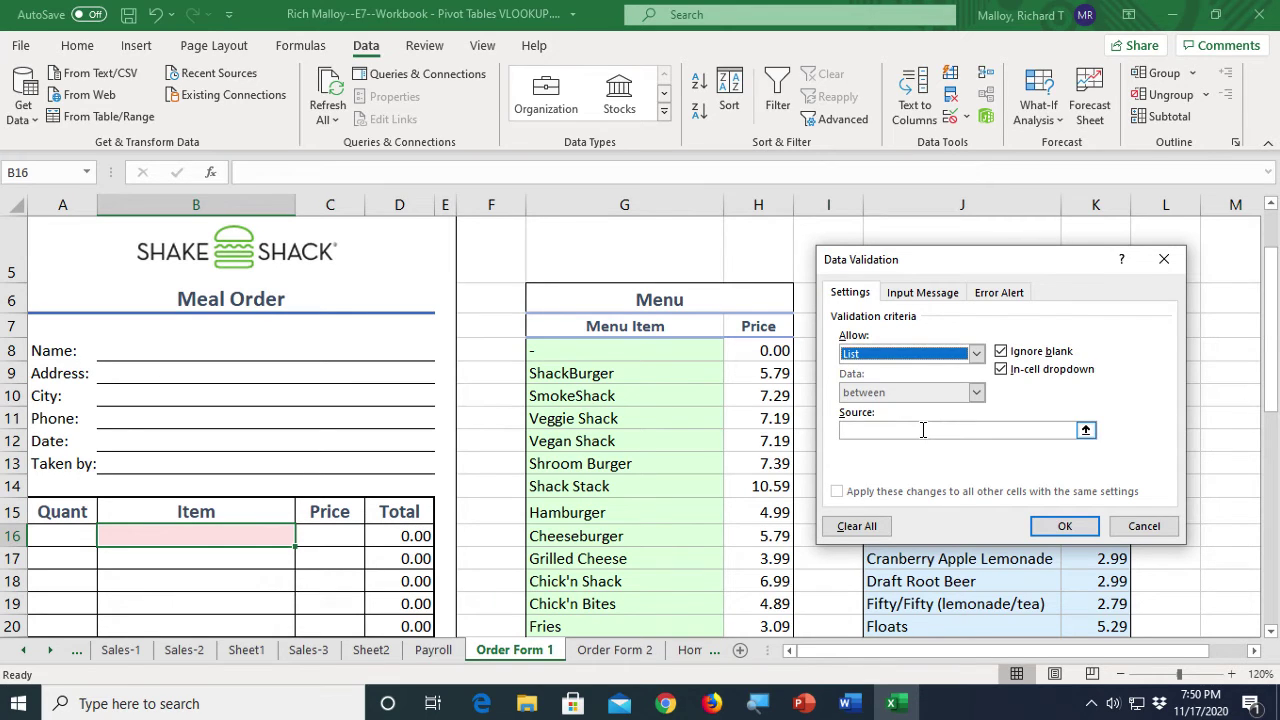
pyautogui.click(868, 432)
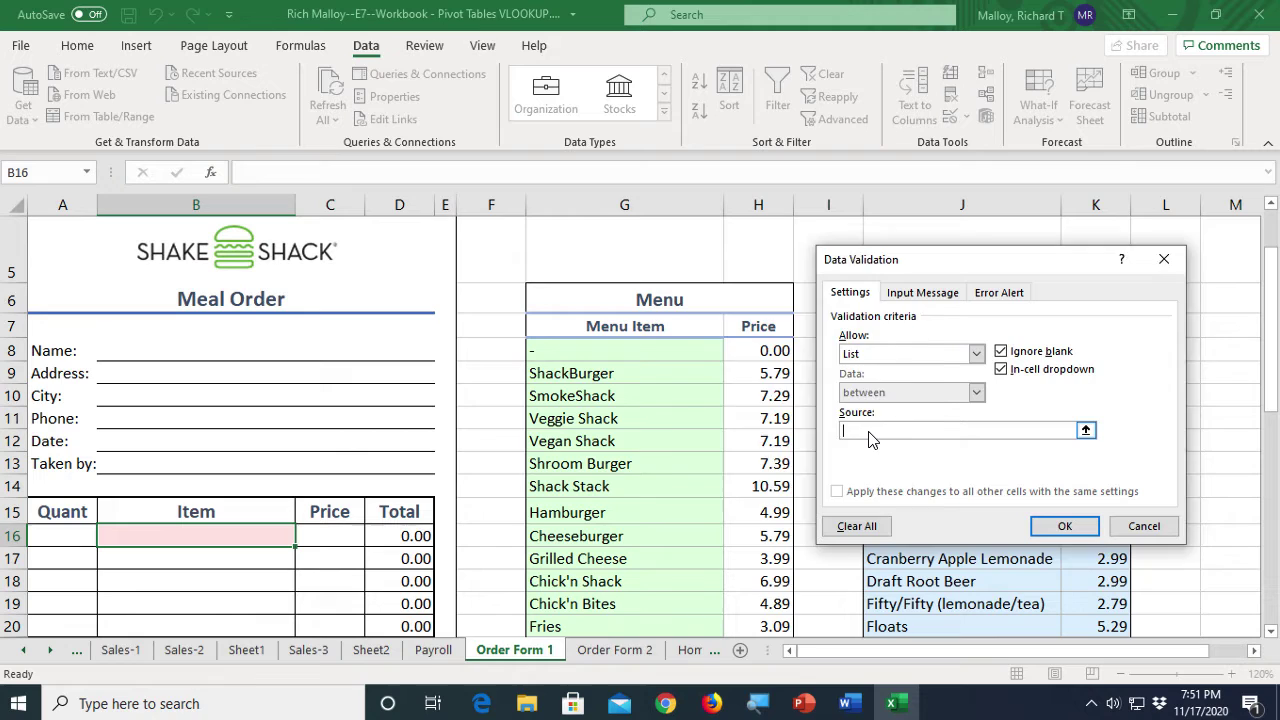
# Paste the Menu_Item name as B16's list source via F3 and apply the rule
pyautogui.press('F3')
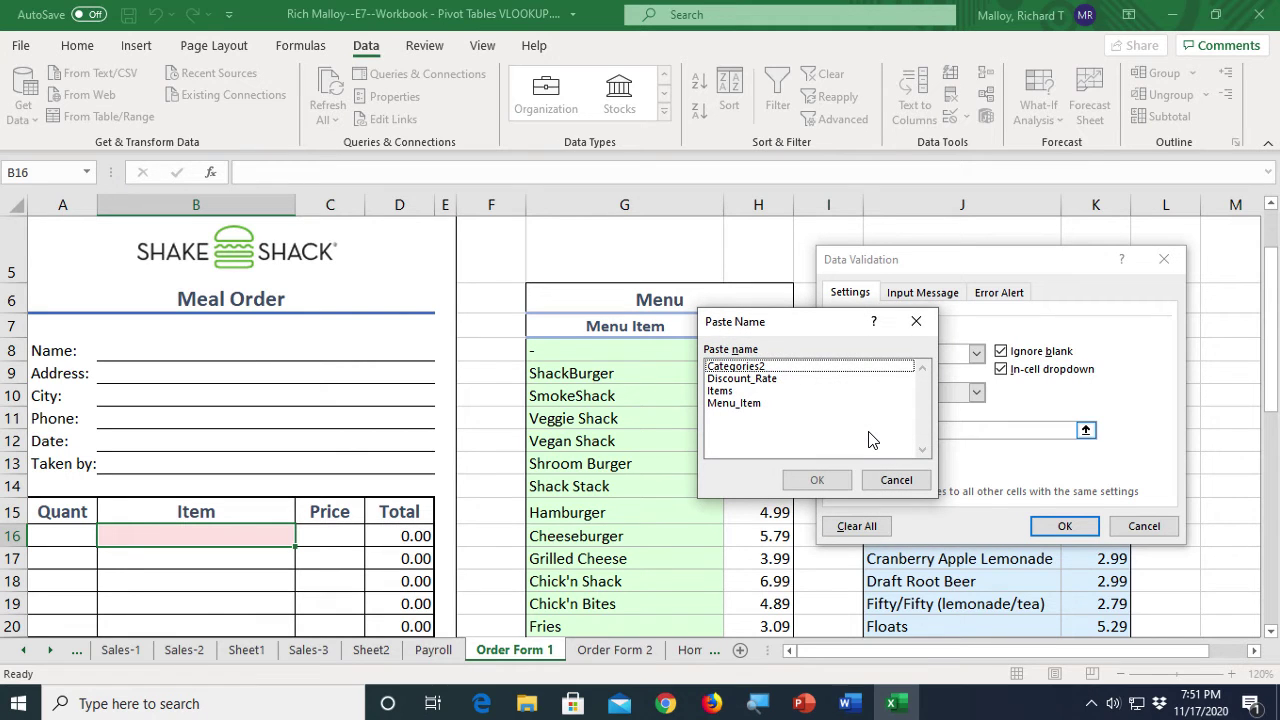
pyautogui.click(755, 408)
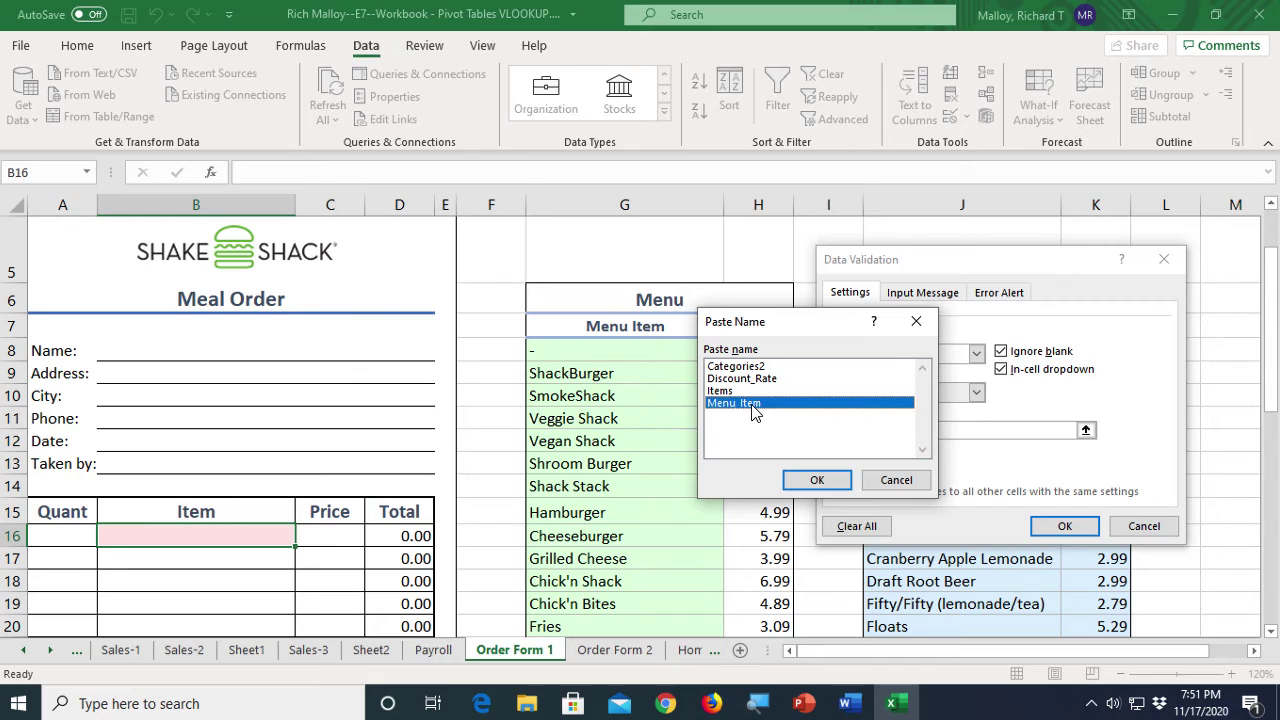
pyautogui.click(817, 481)
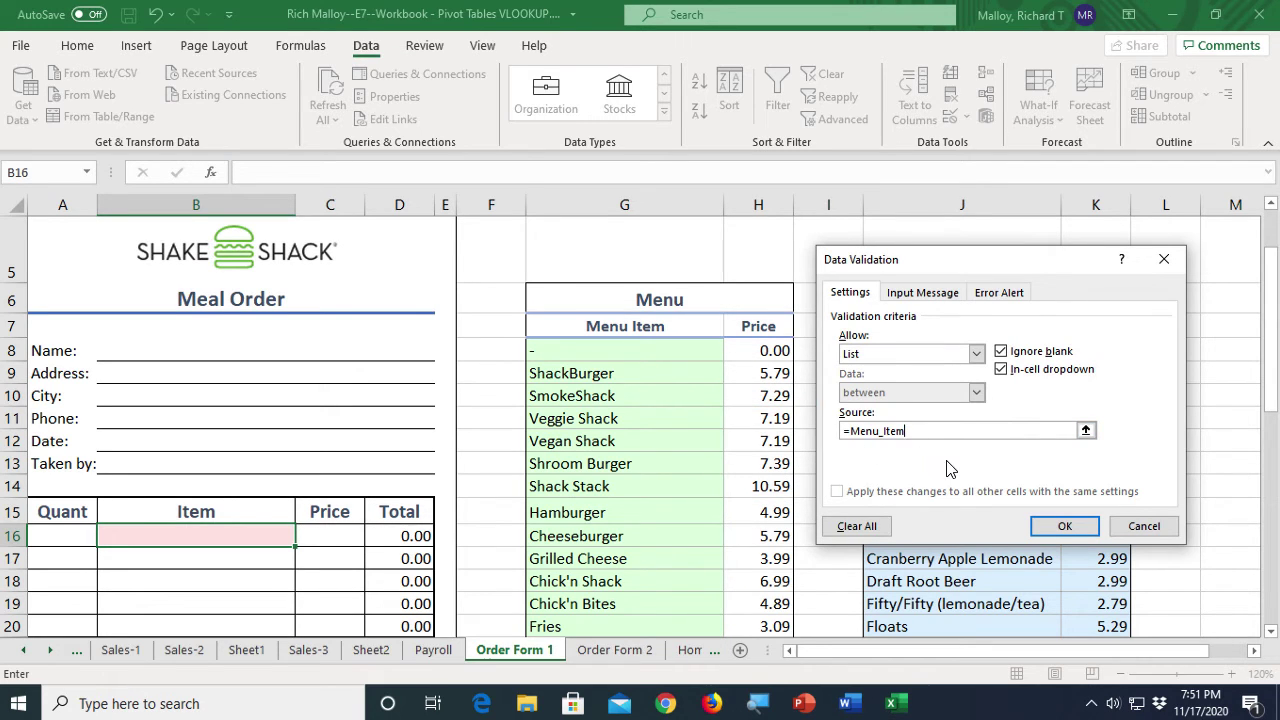
pyautogui.click(1048, 526)
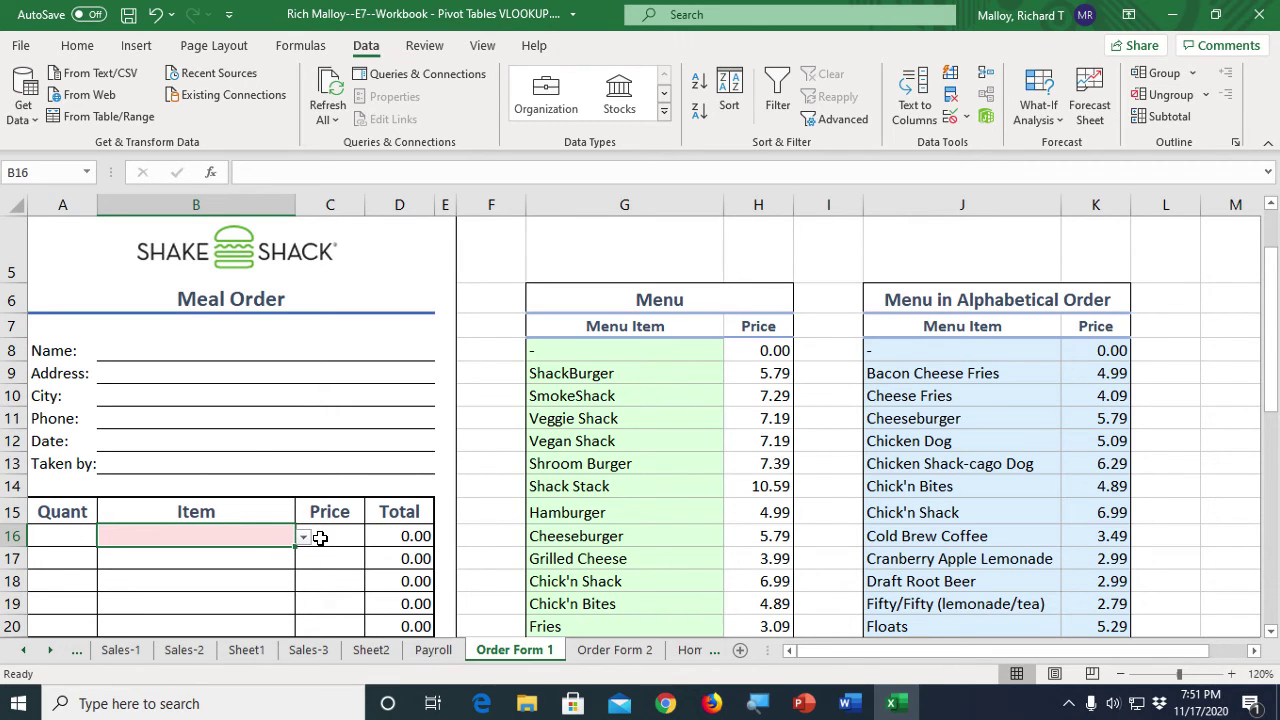
# Test B16's drop-down with Shroom Burger and Shakes, then reset it to the dash entry
pyautogui.click(303, 538)
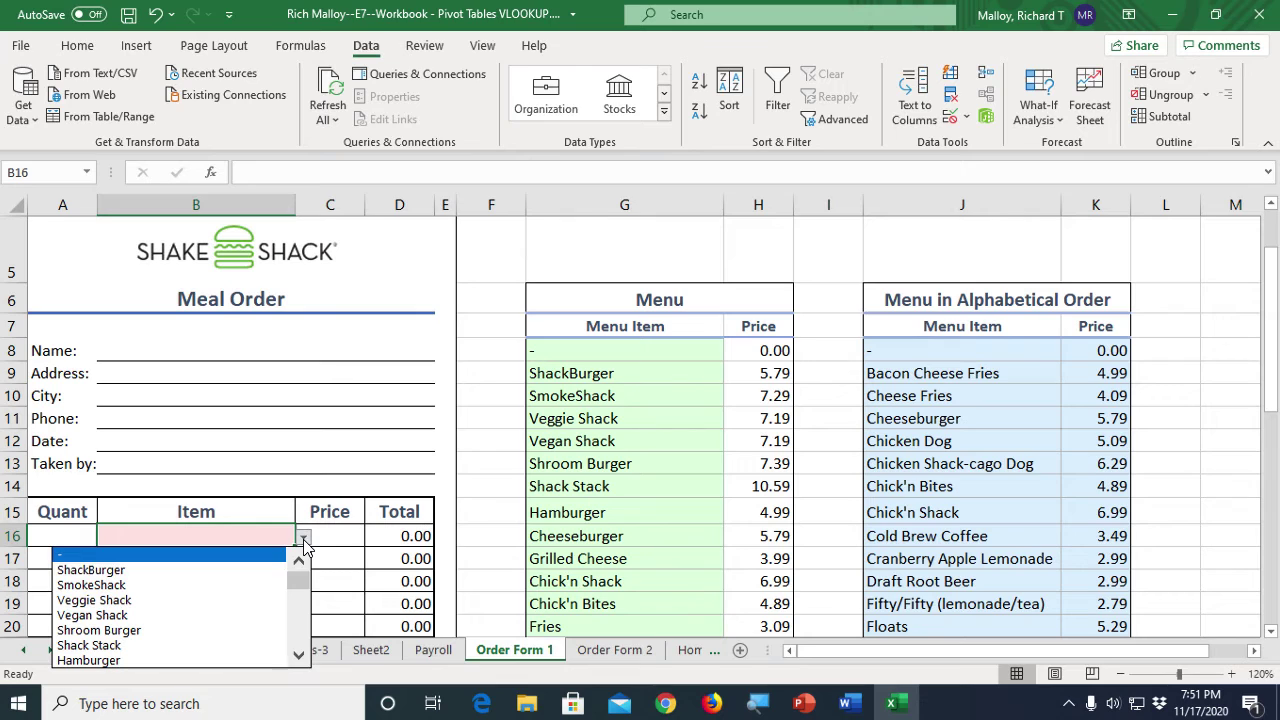
pyautogui.click(188, 632)
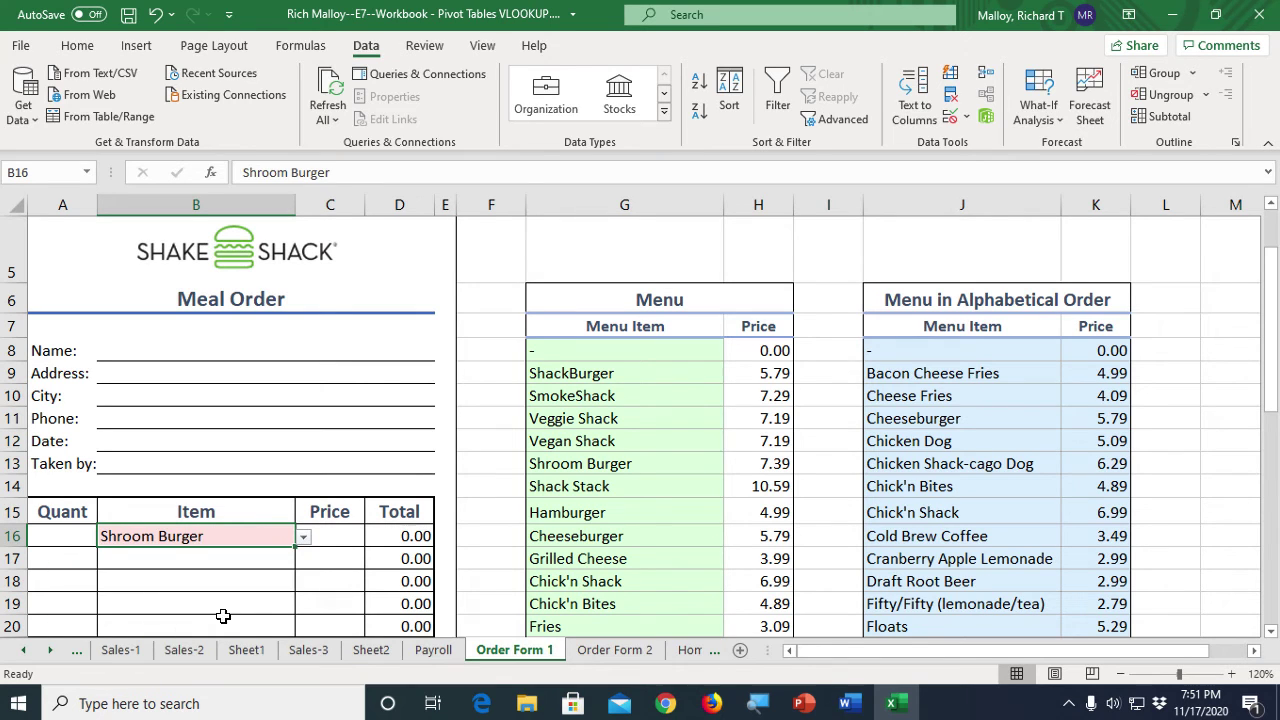
pyautogui.click(304, 539)
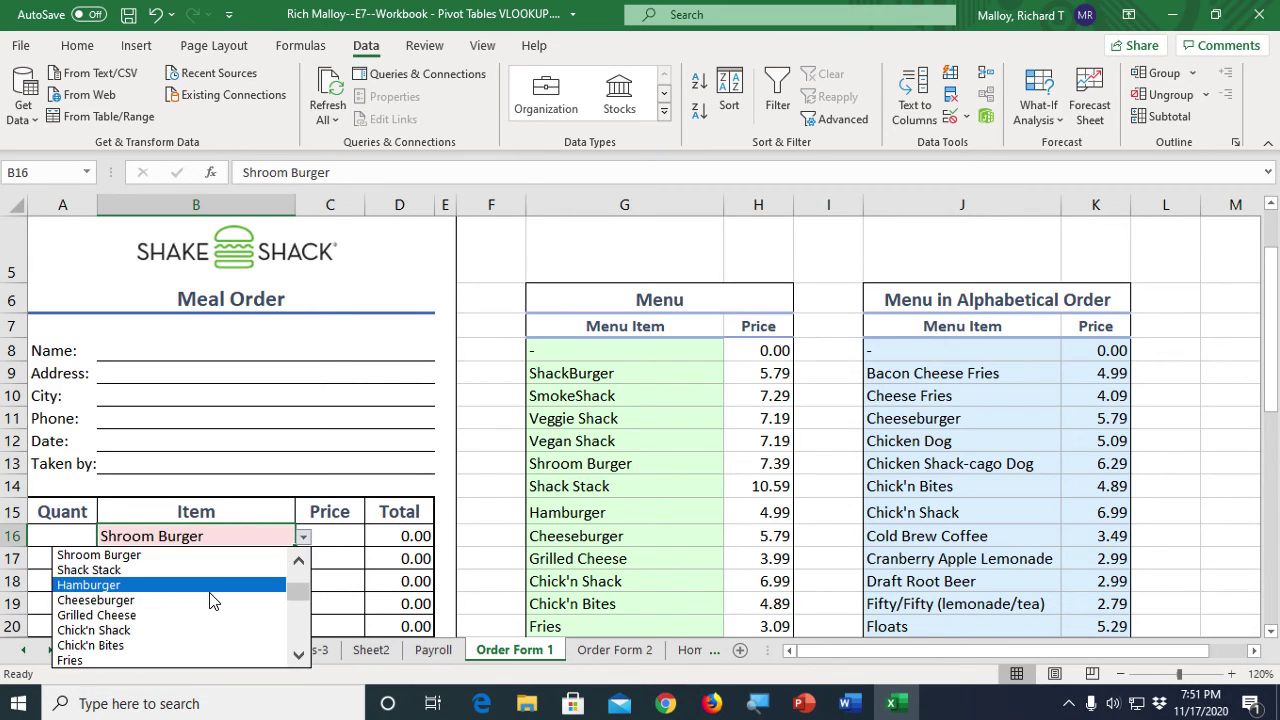
pyautogui.moveTo(296, 660); pyautogui.dragTo(296, 660)
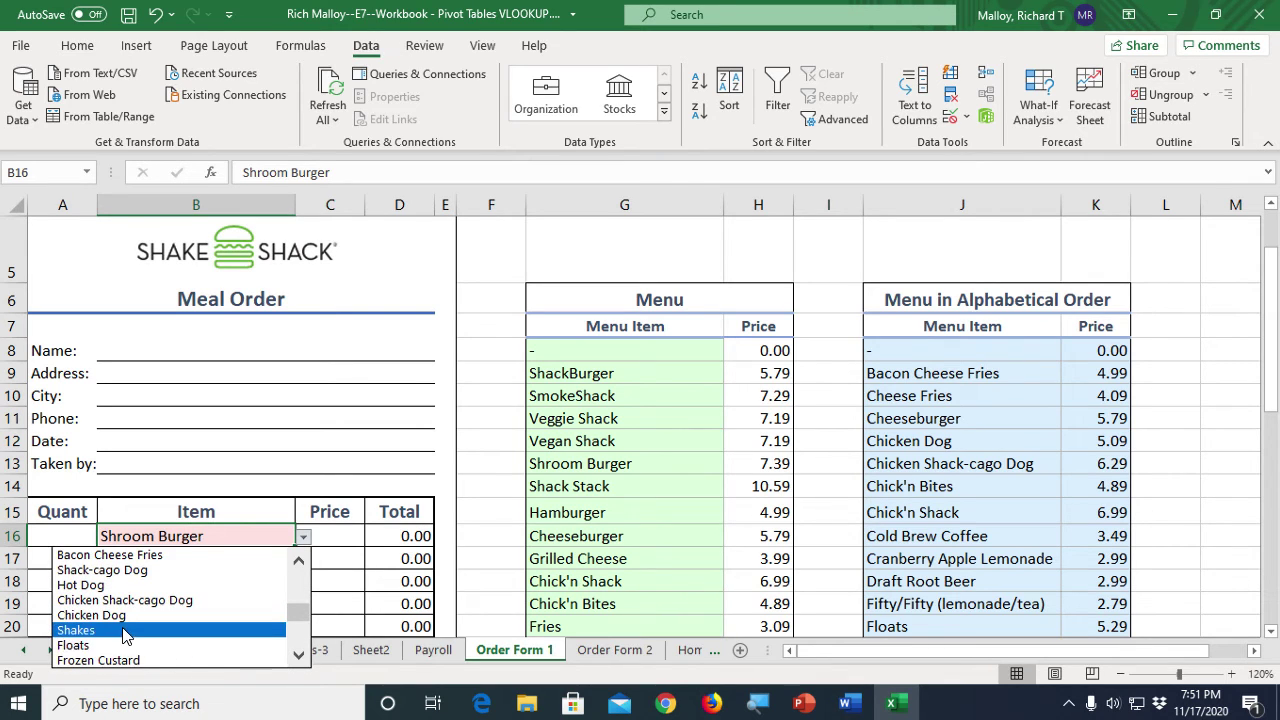
pyautogui.click(124, 630)
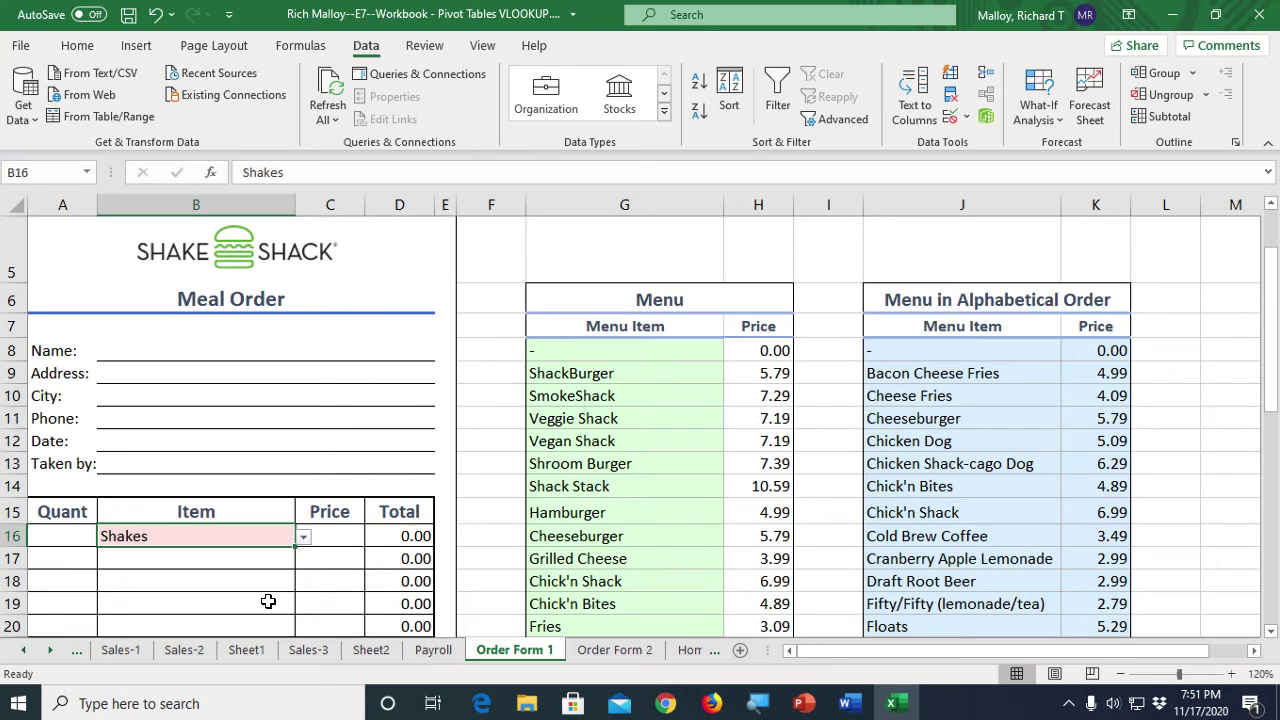
pyautogui.click(305, 543)
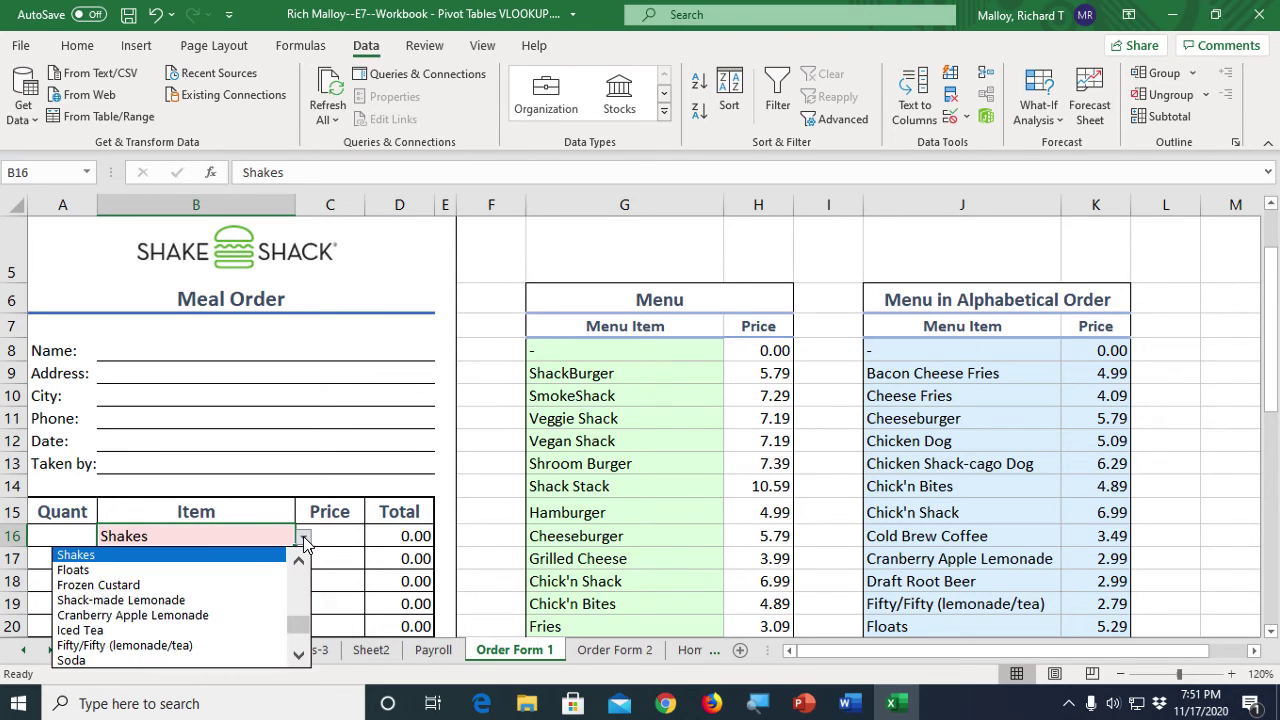
pyautogui.moveTo(302, 632); pyautogui.dragTo(300, 562)
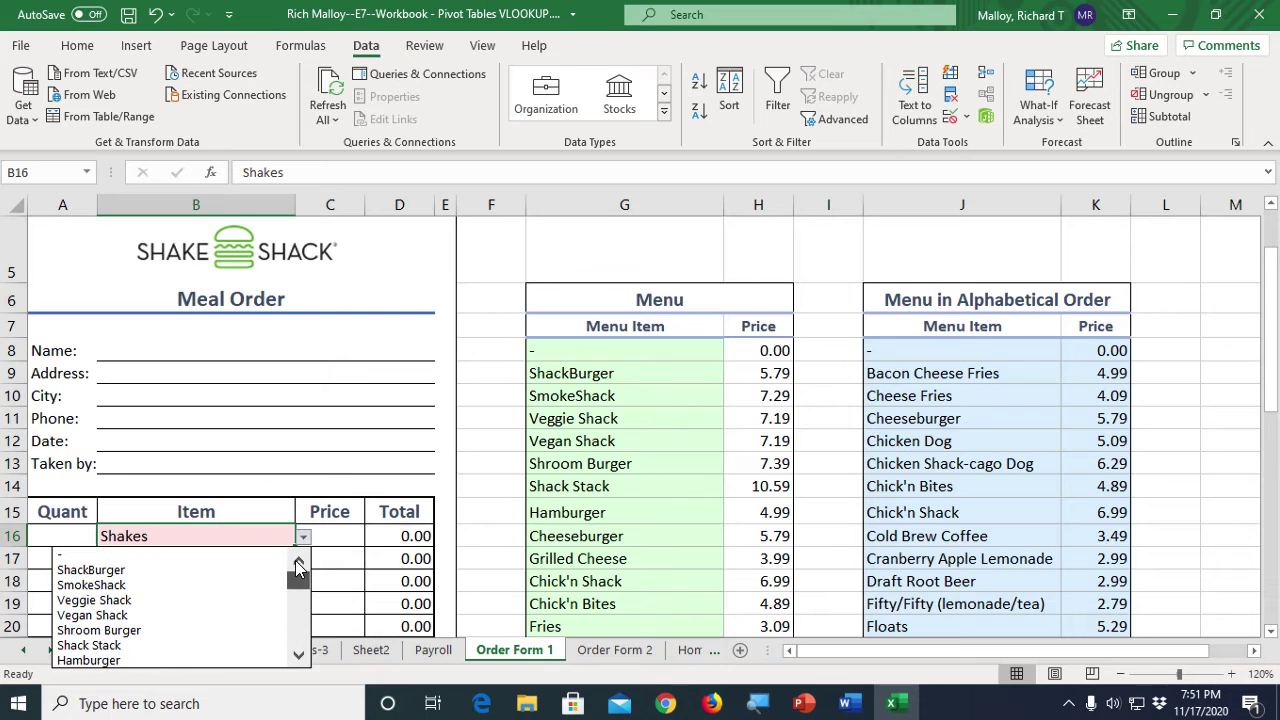
pyautogui.click(189, 556)
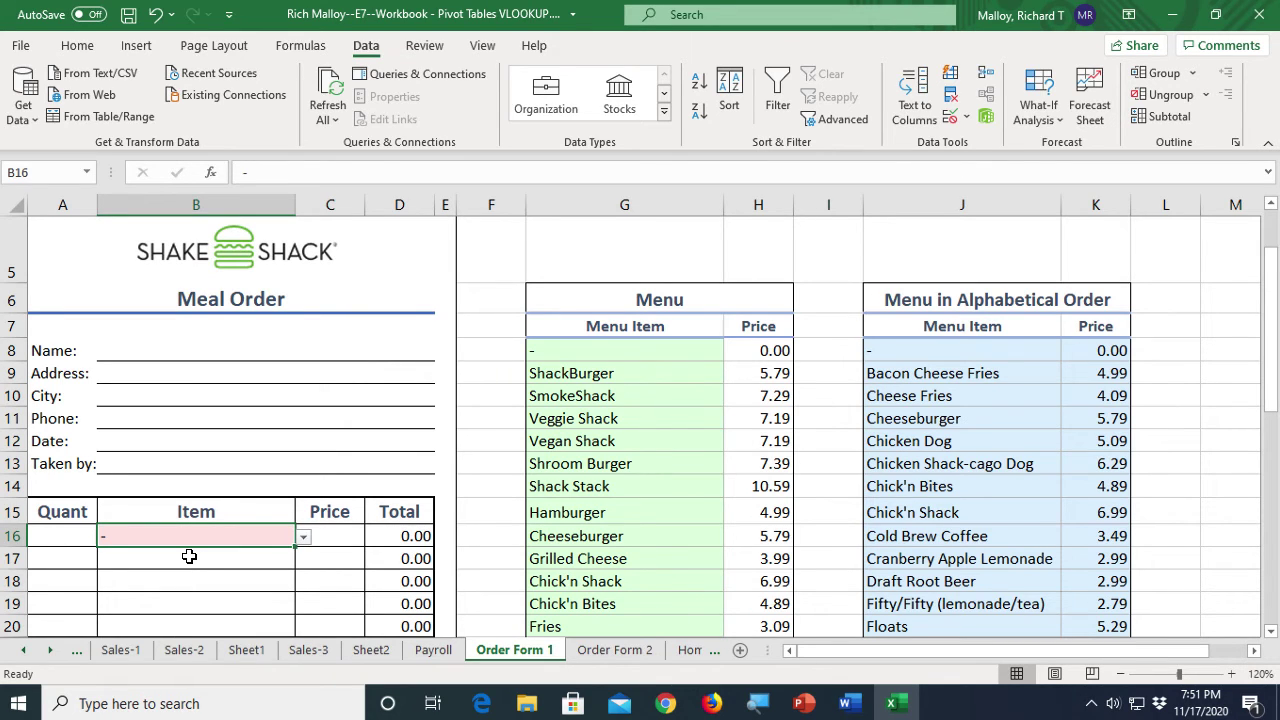
# Fill B16's pink drop-down cell and dash entry down through B25
pyautogui.scroll(-2, 371, 609)
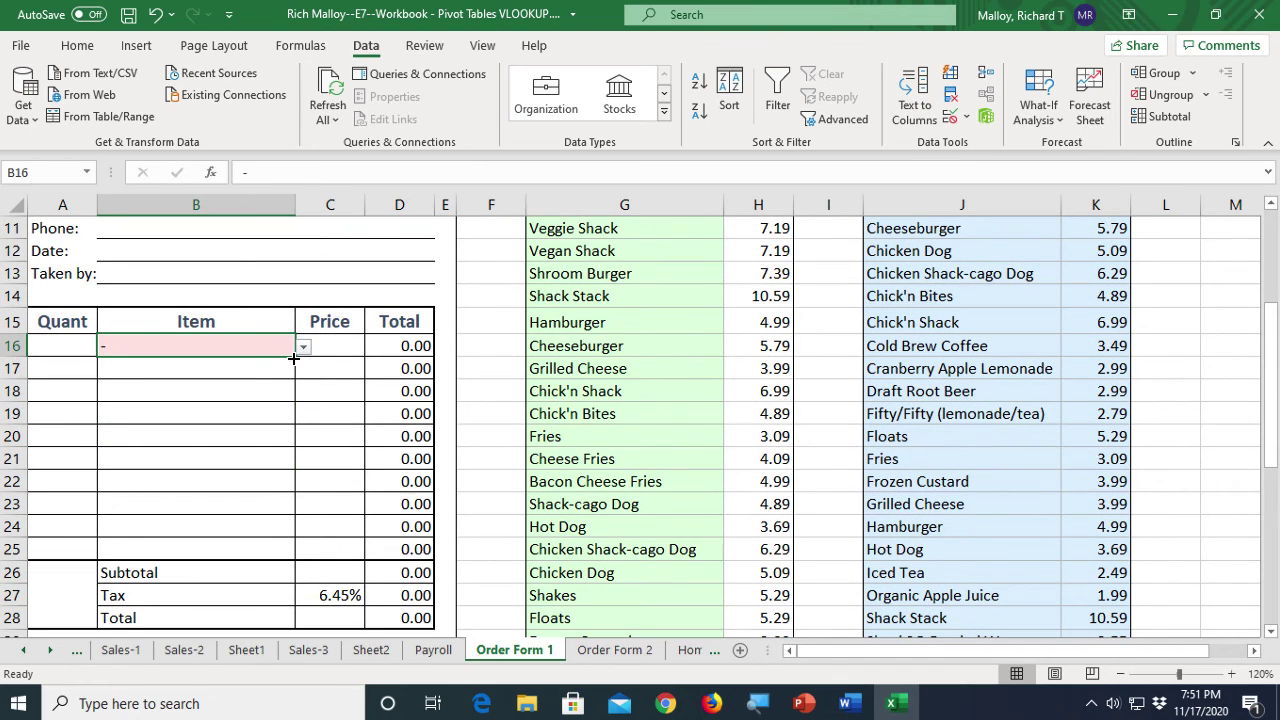
pyautogui.moveTo(293, 357); pyautogui.dragTo(289, 553)
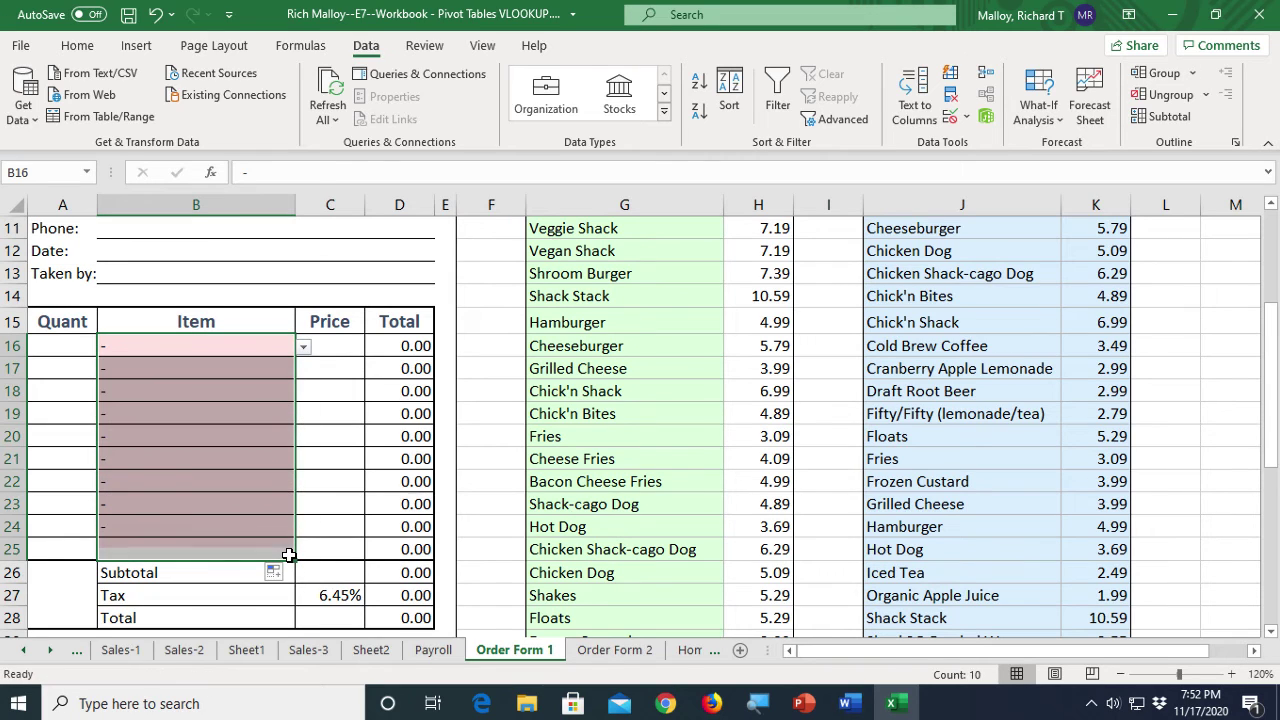
pyautogui.click(233, 436)
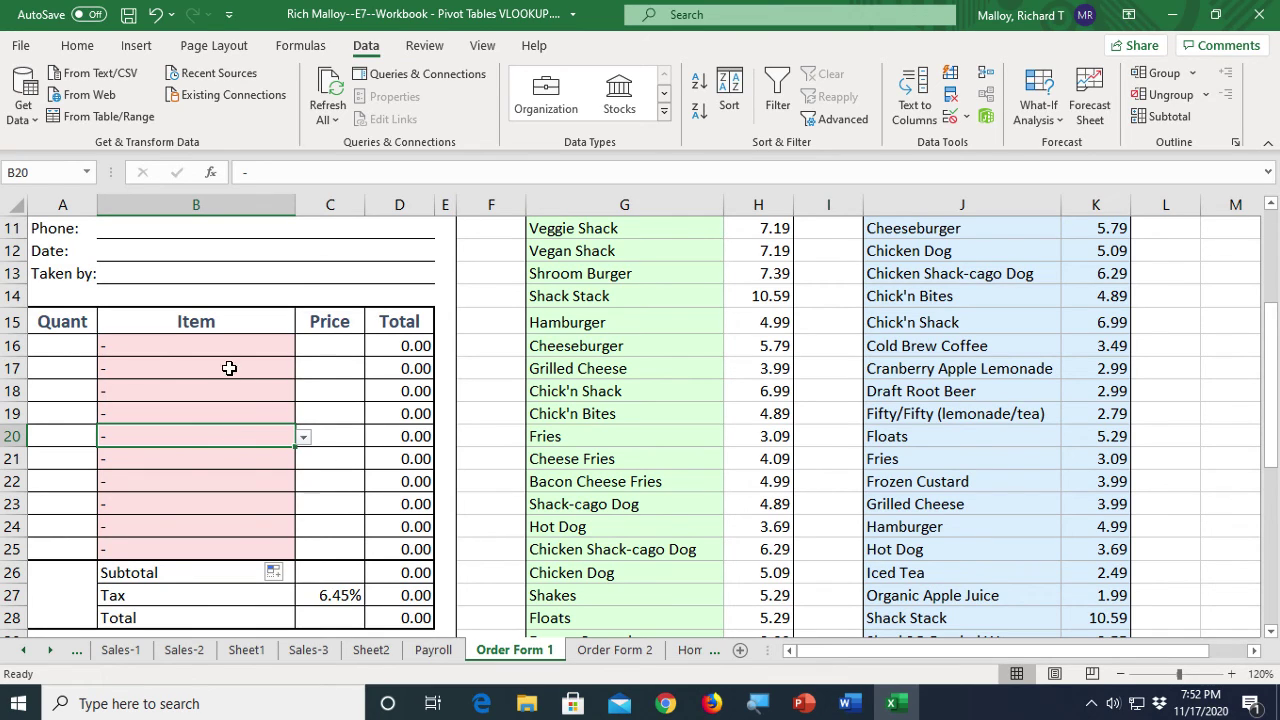
pyautogui.click(236, 396)
pyautogui.click(303, 393)
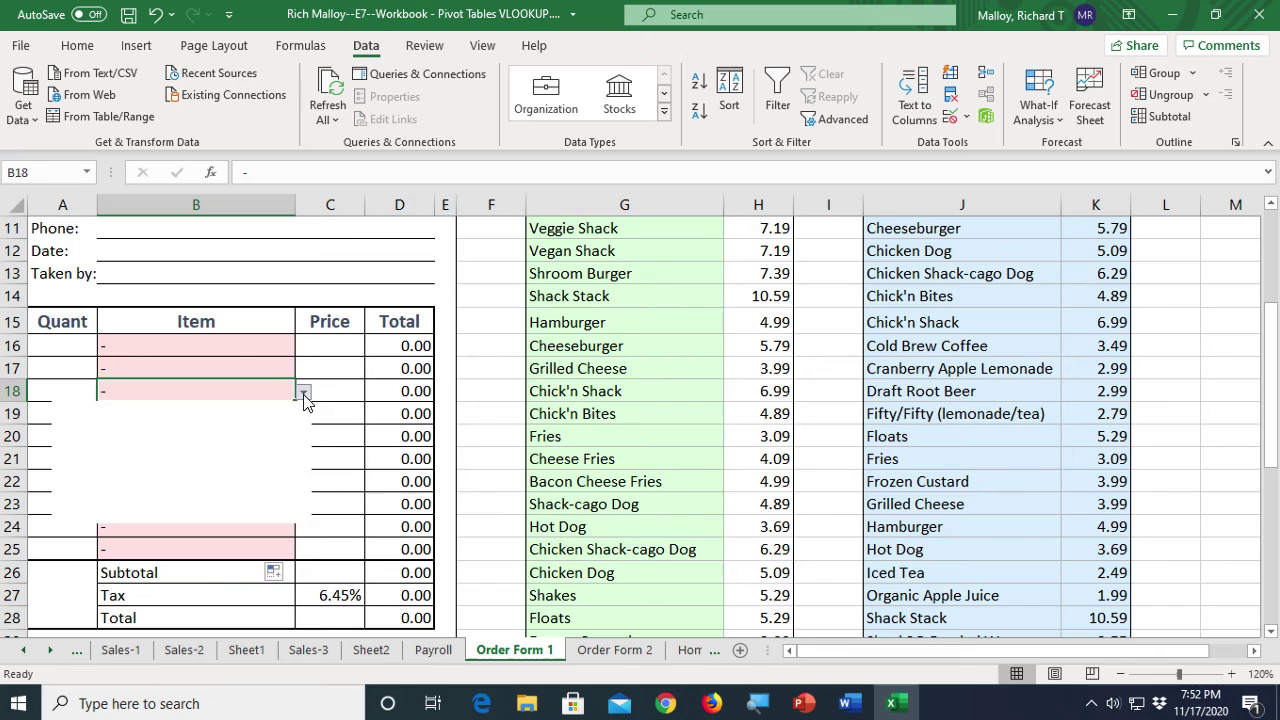
pyautogui.click(298, 509)
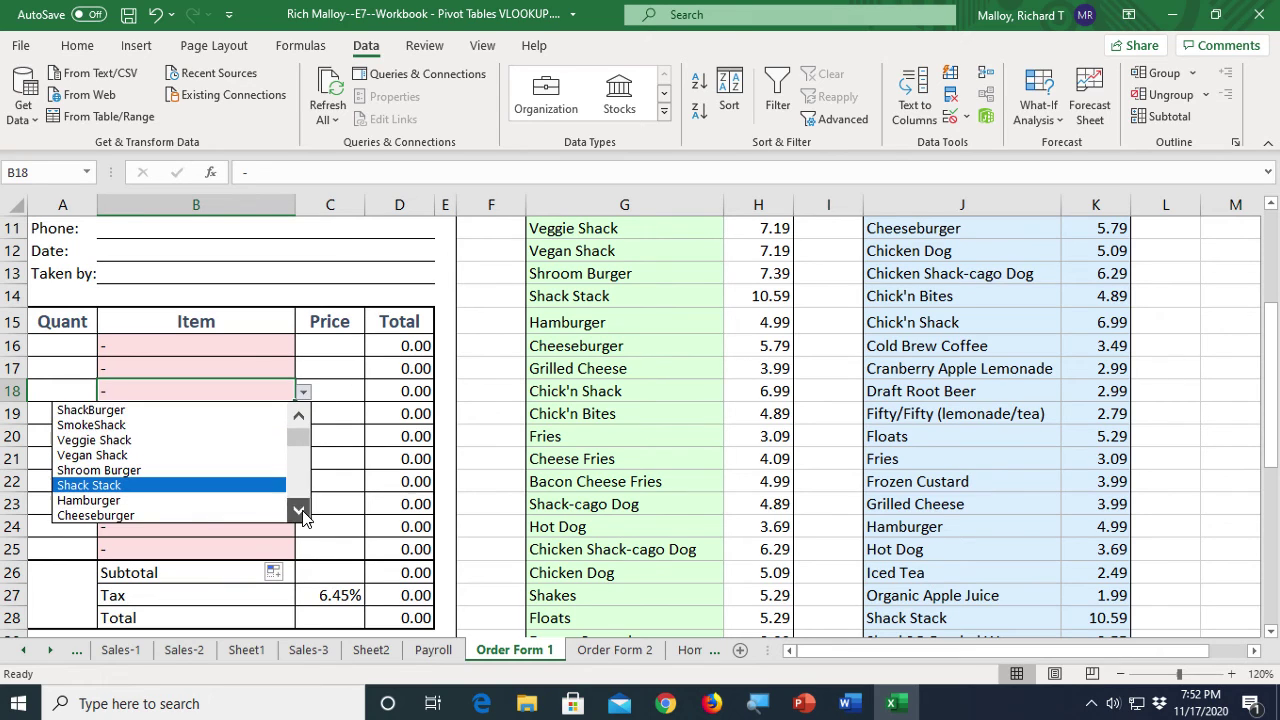
pyautogui.click(298, 509)
pyautogui.click(298, 509)
pyautogui.click(298, 509)
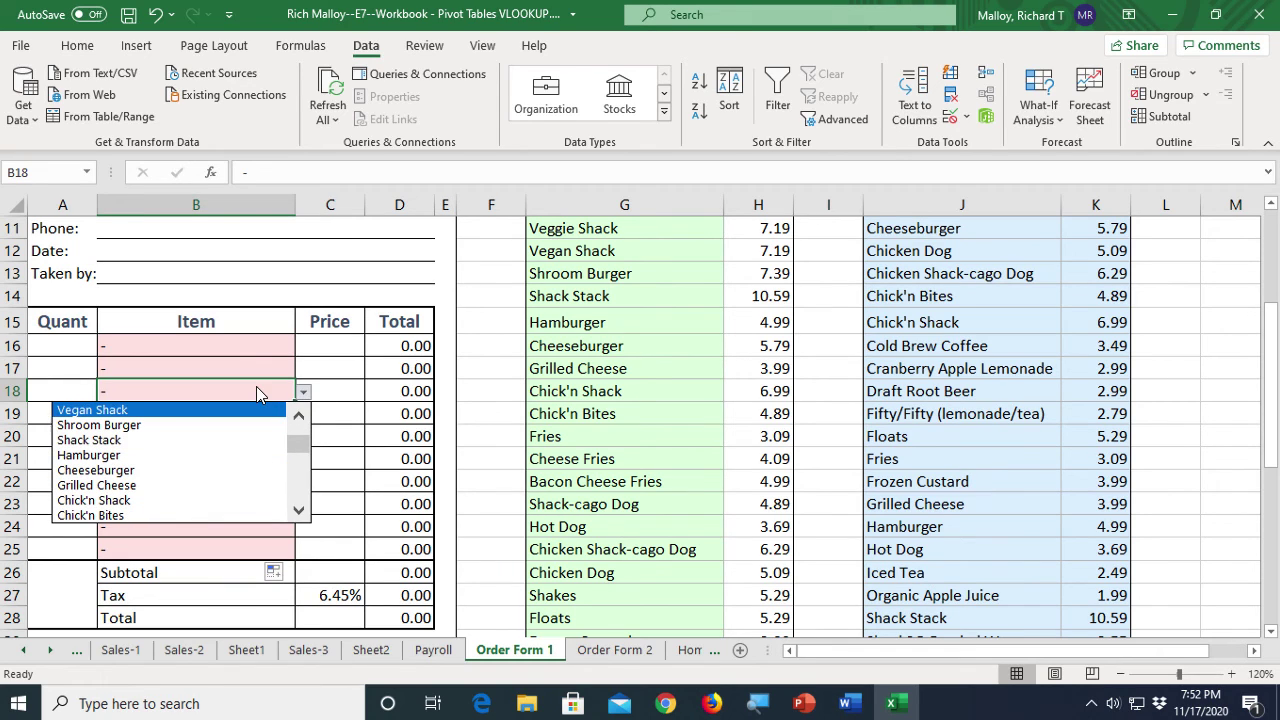
pyautogui.scroll(2, 305, 445)
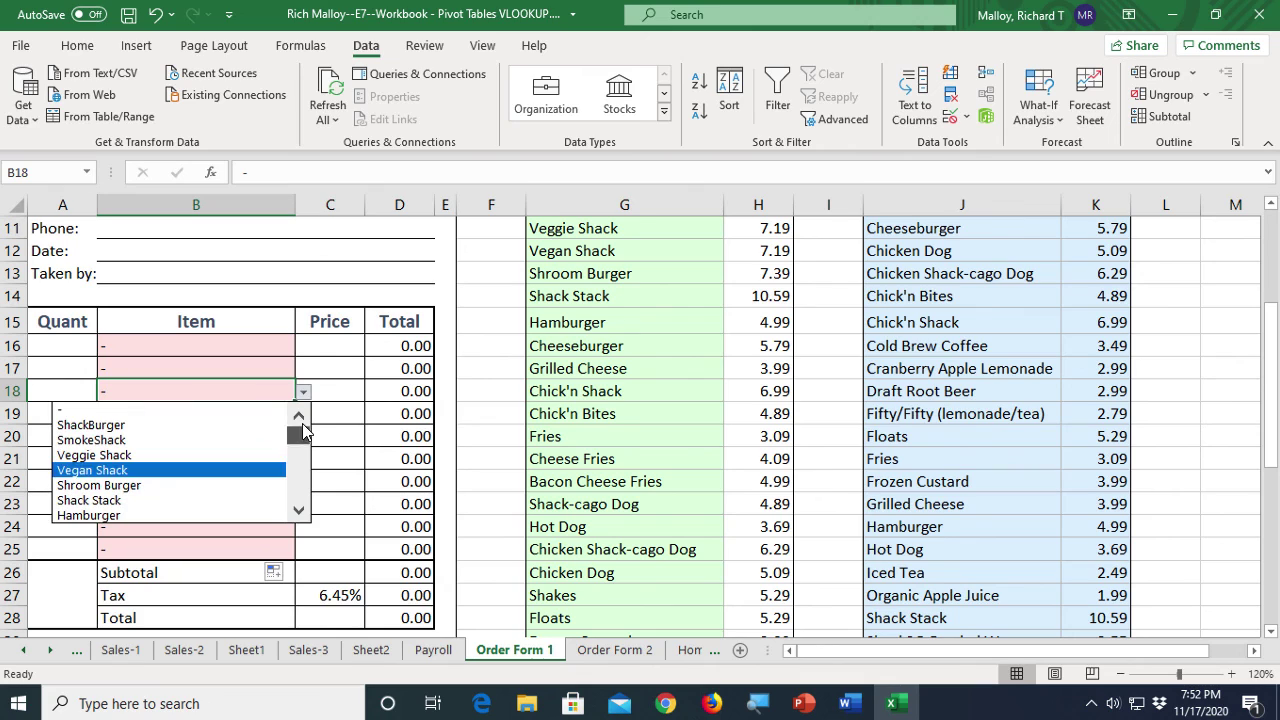
pyautogui.click(218, 410)
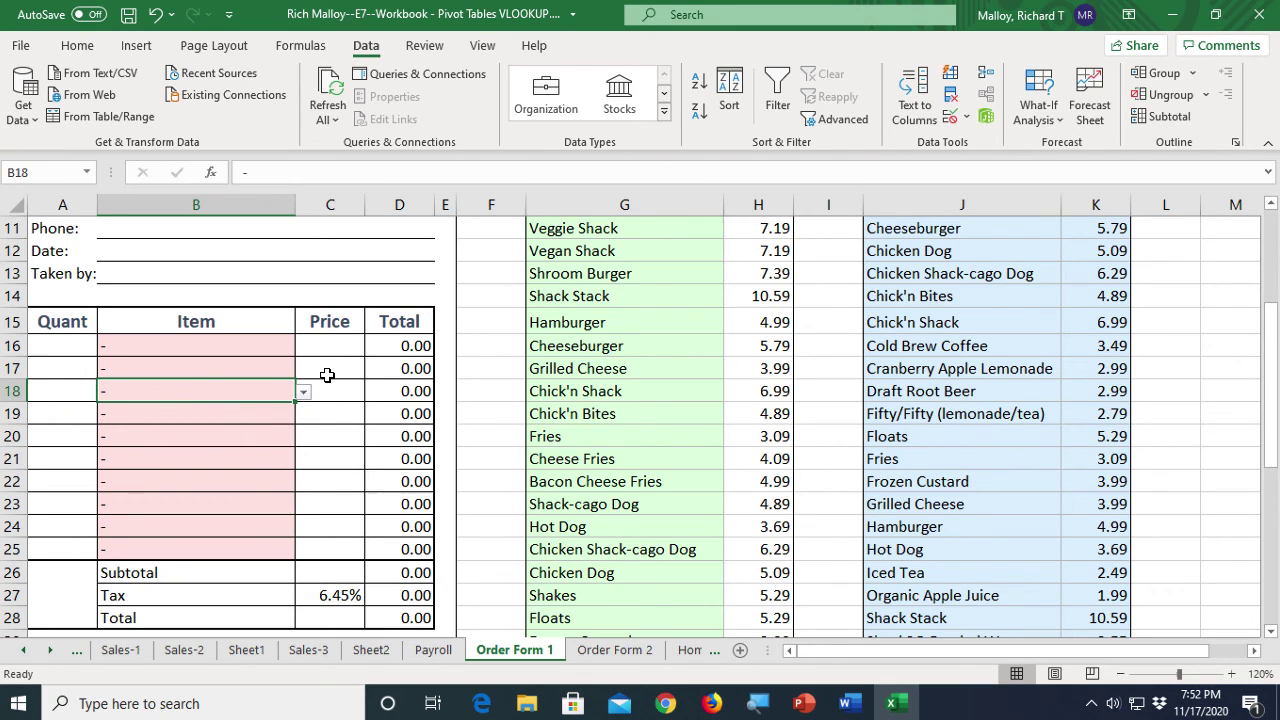
pyautogui.click(333, 345)
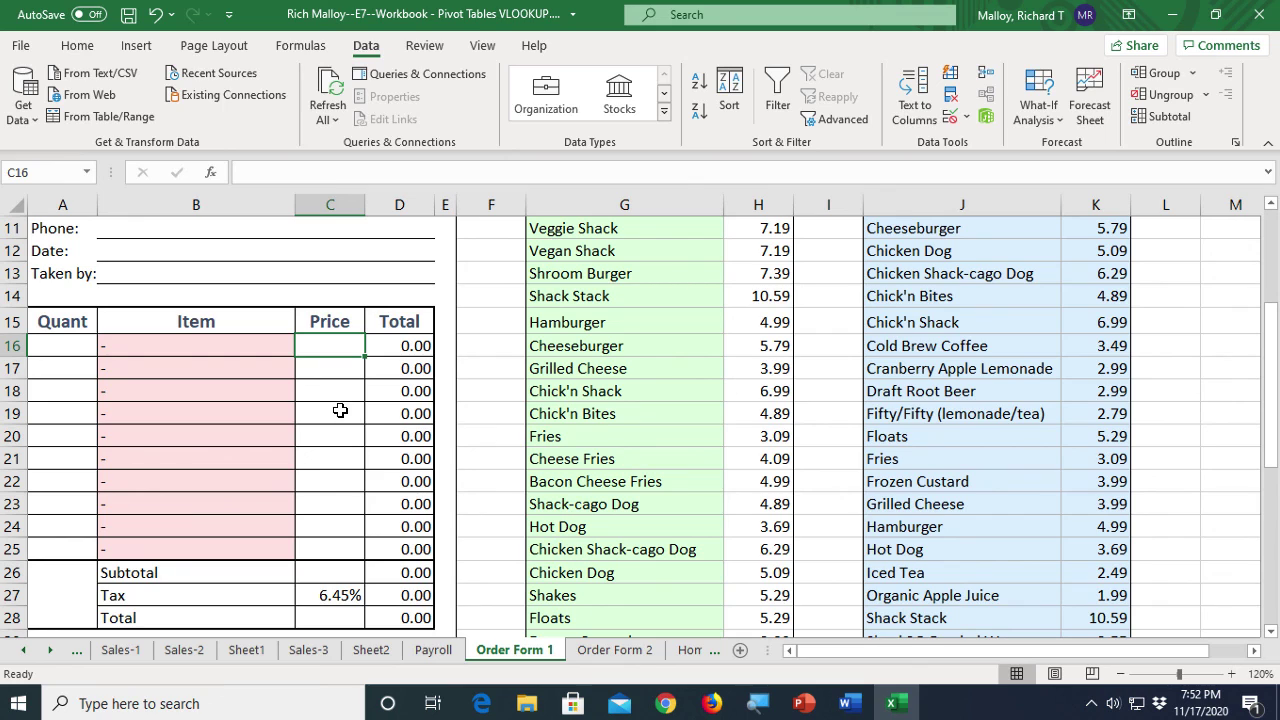
# Choose Vegan Shack from B16's drop-down list, then move to Price cell C16
pyautogui.click(198, 344)
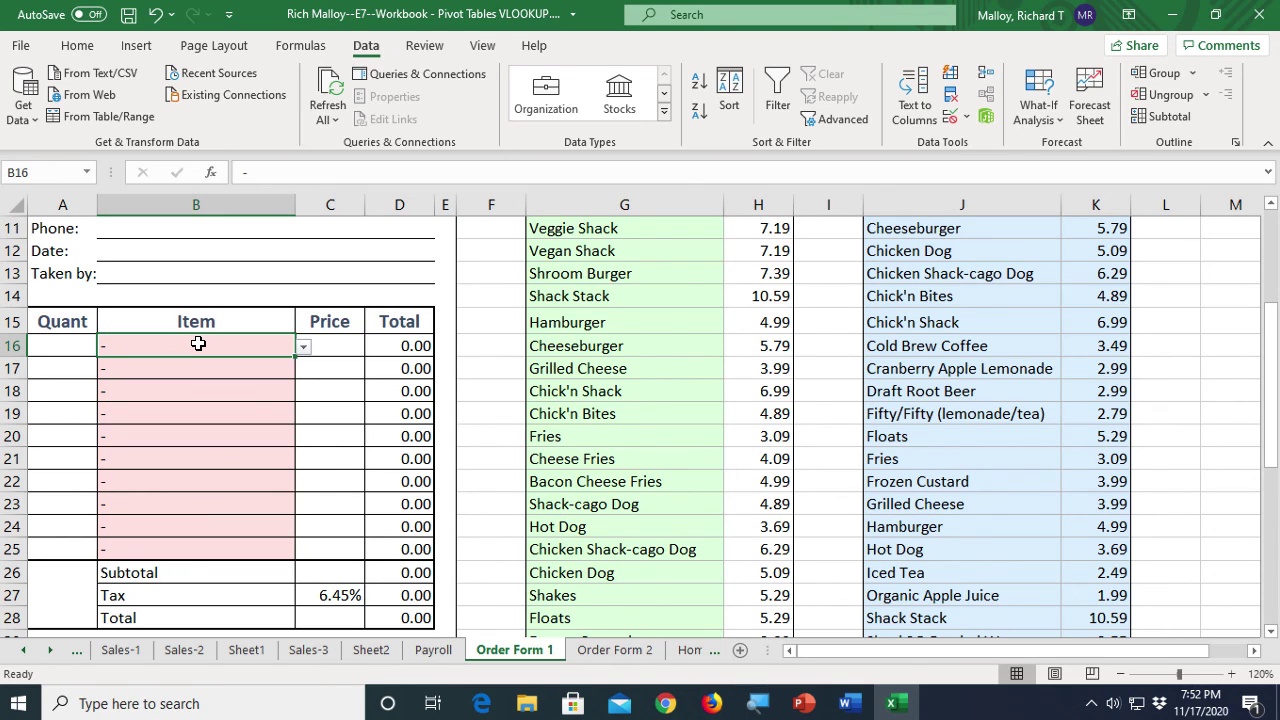
pyautogui.click(304, 348)
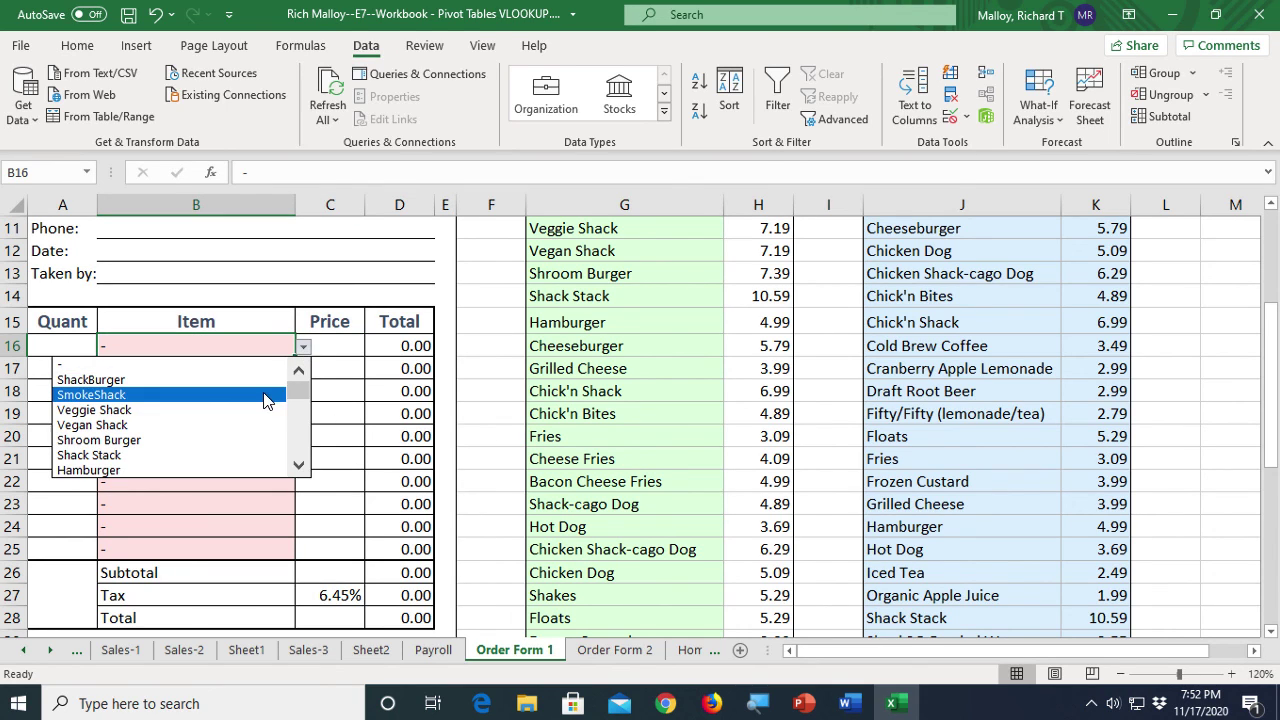
pyautogui.click(217, 426)
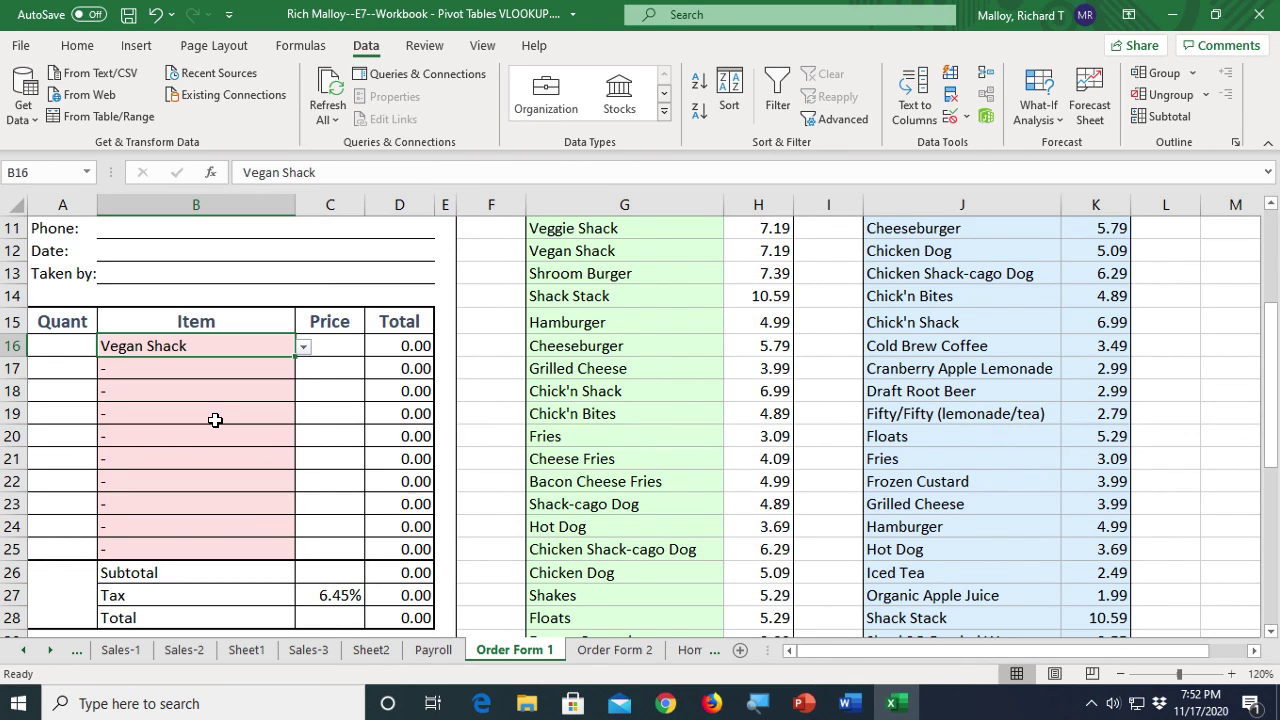
pyautogui.click(344, 348)
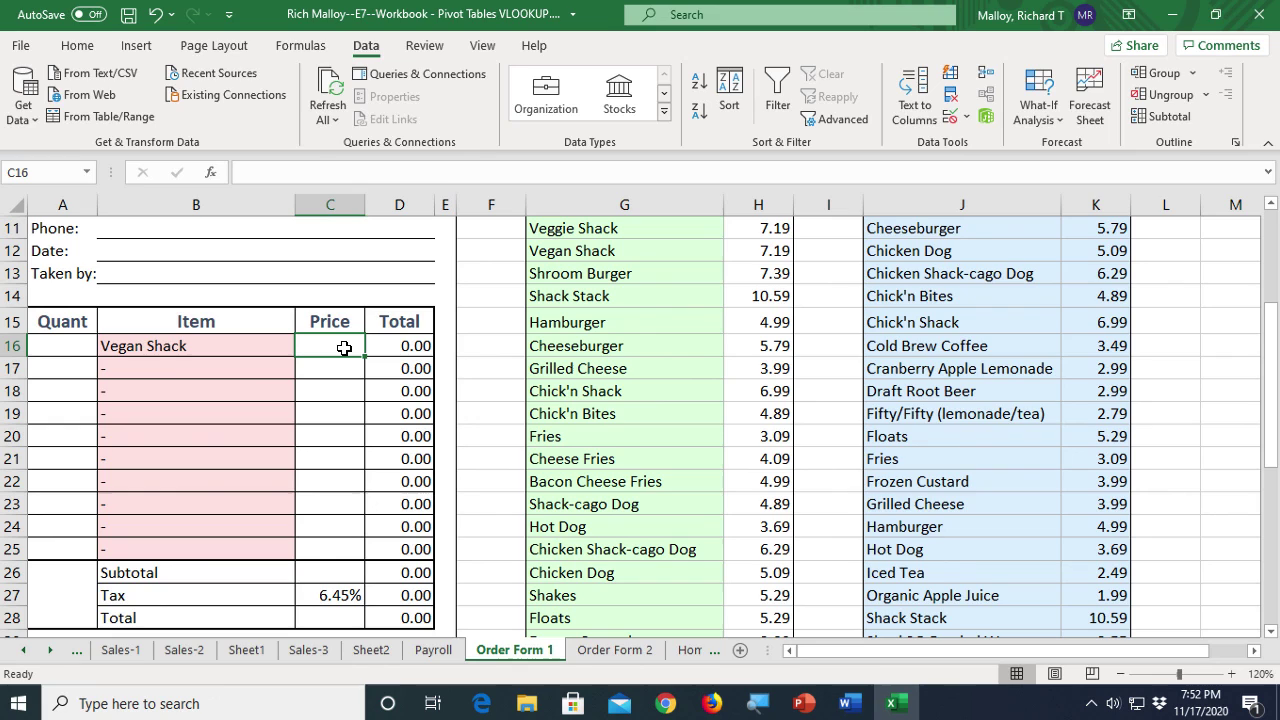